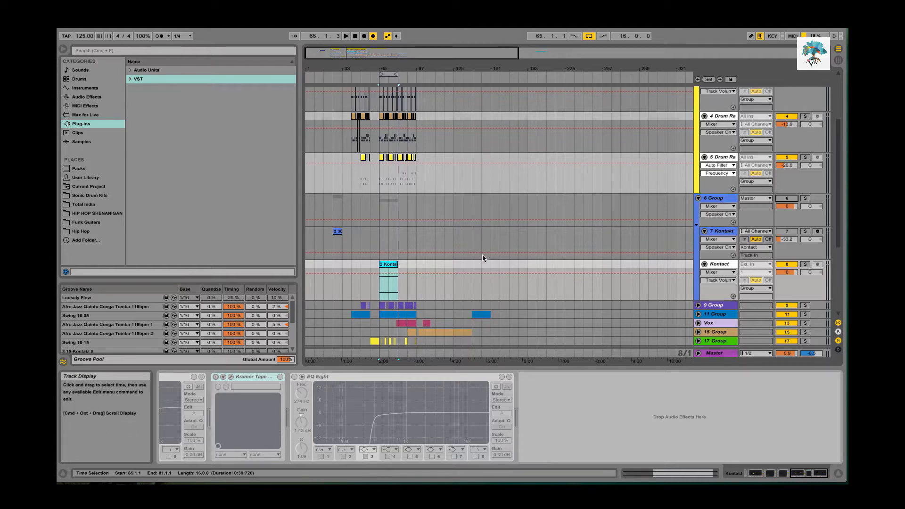
- Show the effect chain of 6 Group and raise the system volume
left_click(716, 199)
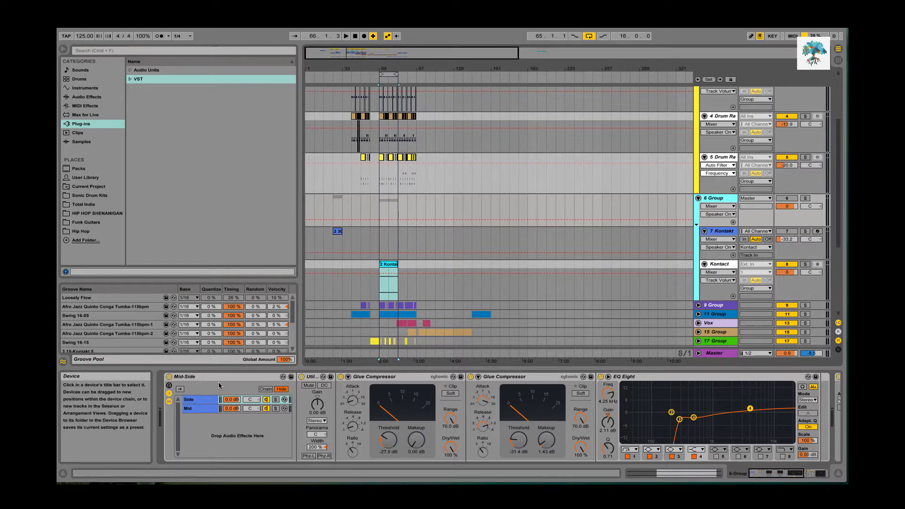
key("XF86AudioRaiseVolume")
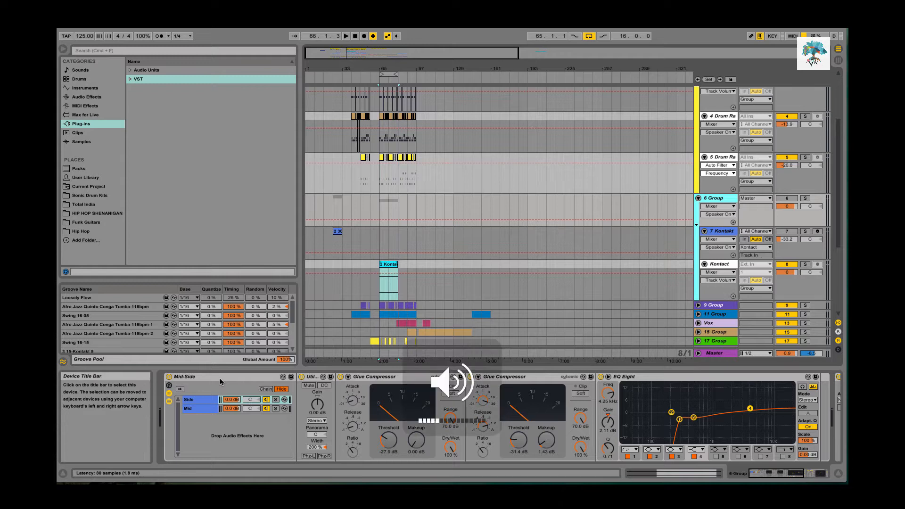
key("XF86AudioRaiseVolume")
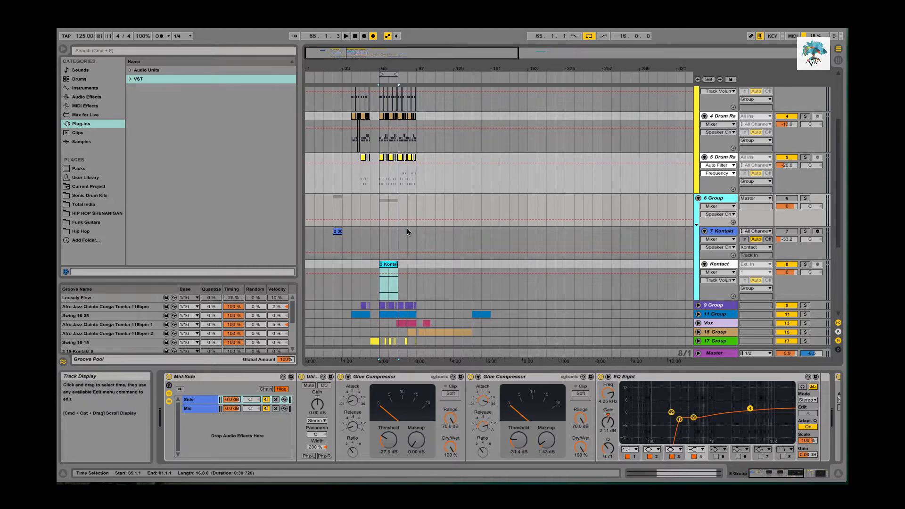
scroll(558, 246, "down", 4)
scroll(619, 239, "up", 4)
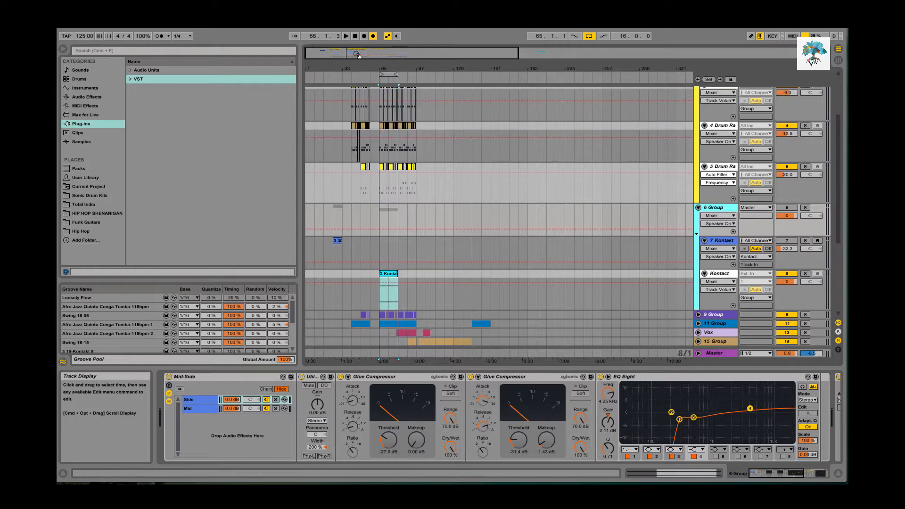
- Turn off the Mid-Side rack on the drum group 1 Group
left_click_drag(376, 67, 384, 123)
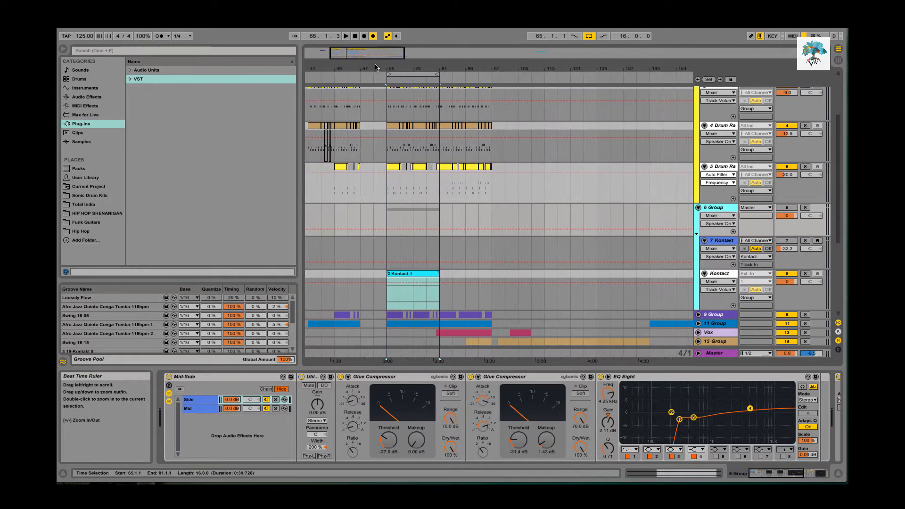
scroll(412, 206, "up", 3)
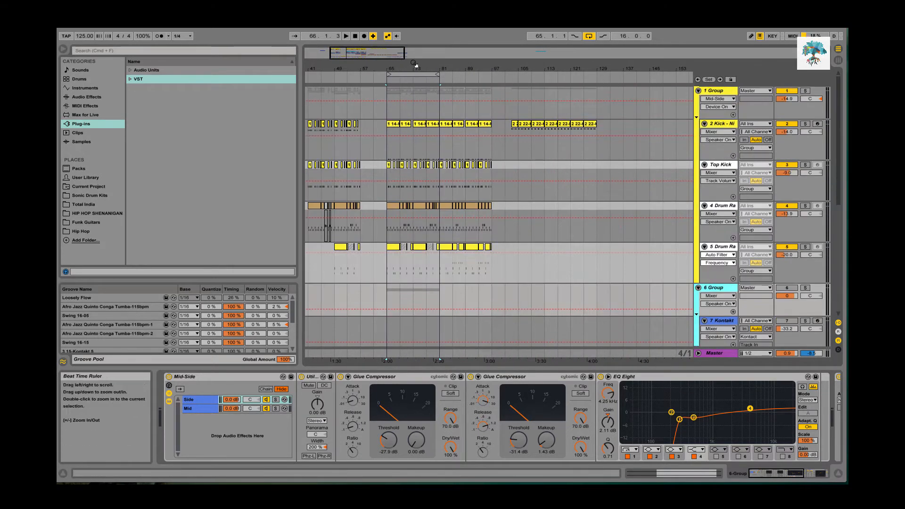
left_click_drag(416, 67, 415, 63)
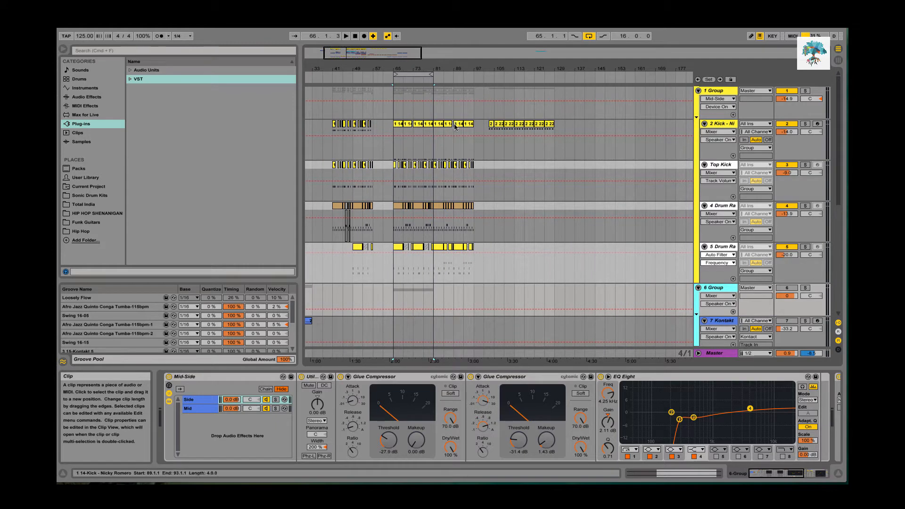
left_click(718, 90)
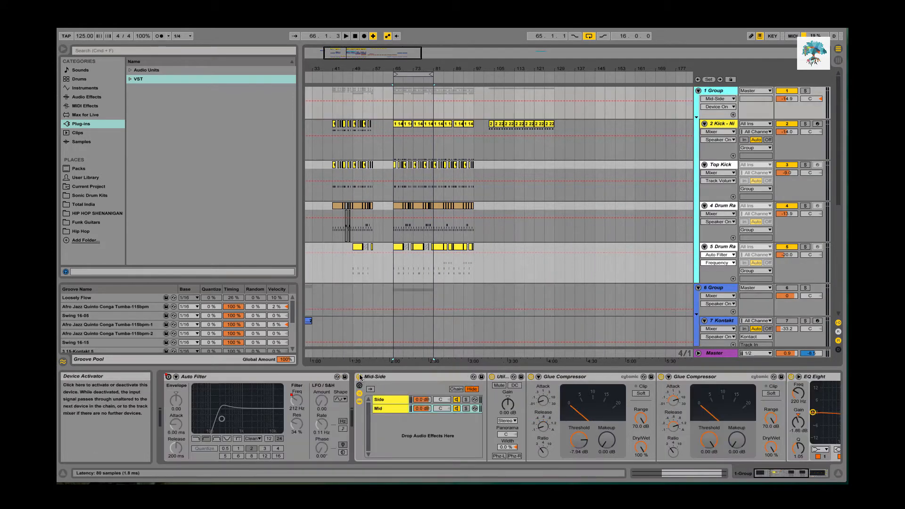
- Look over the remaining tracks and play a short moment of the looped section from bar 65
scroll(474, 146, "down", 5)
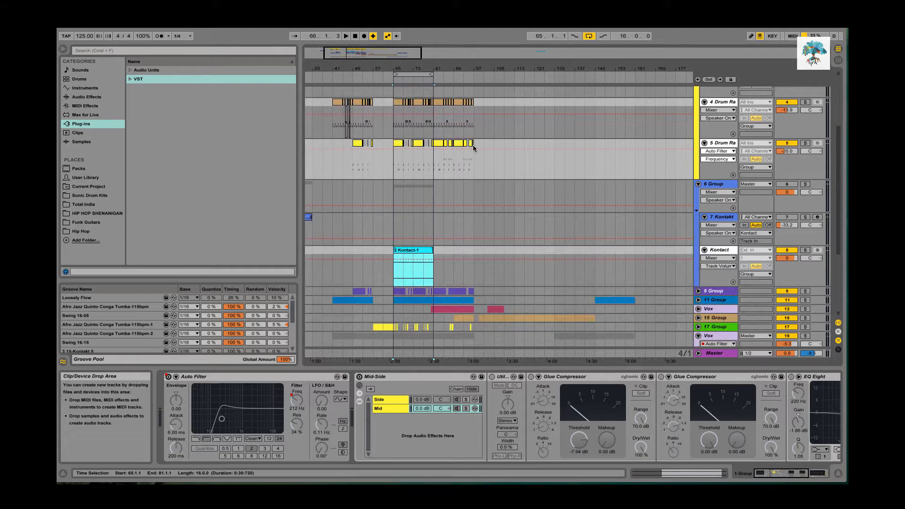
scroll(474, 146, "down", 5)
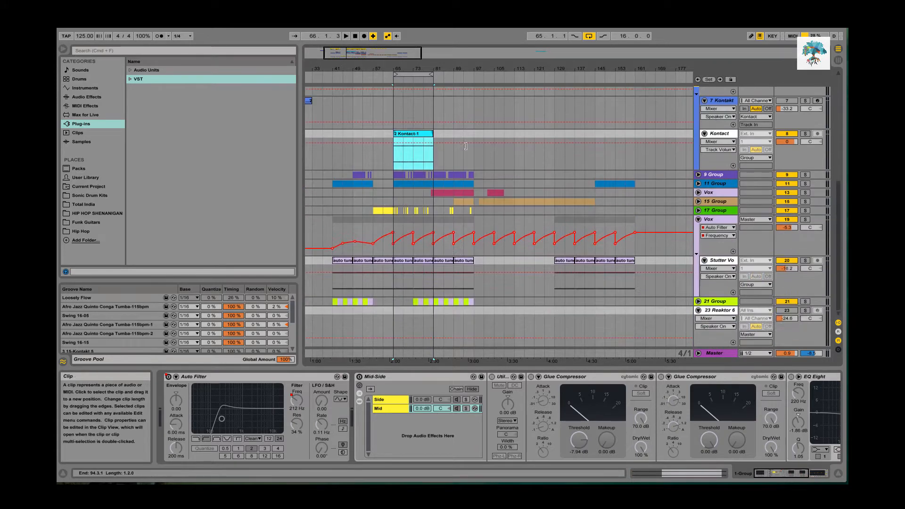
scroll(318, 136, "up", 4)
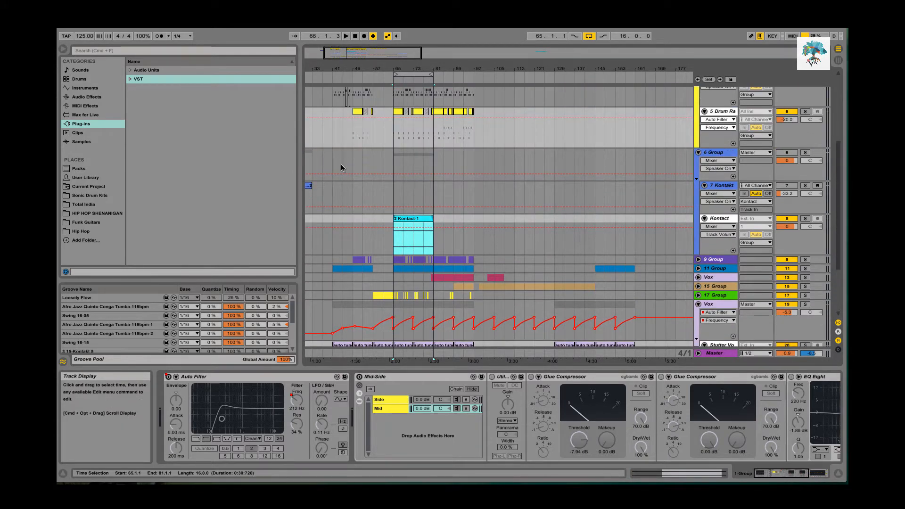
key("space")
key("space")
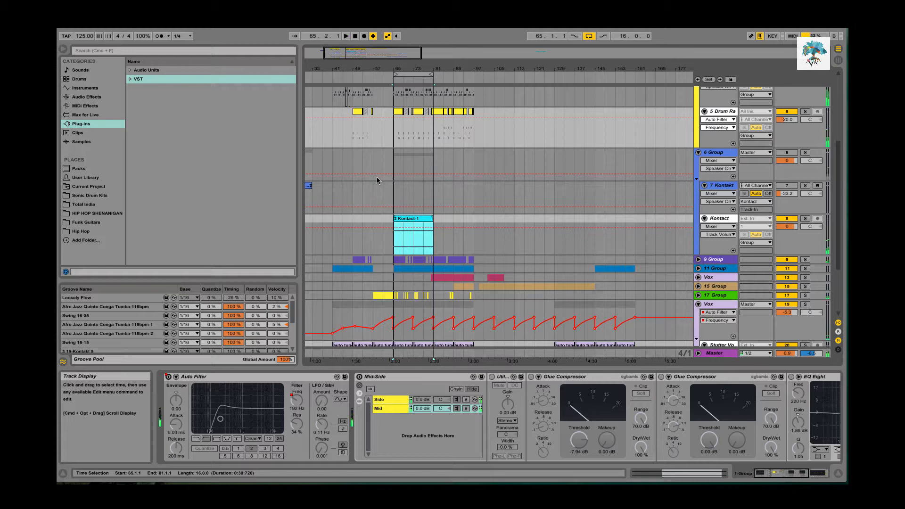
- Set the audio output device to Built-in Output (0 In, 2 Out) in the preferences and close them
left_click(88, 14)
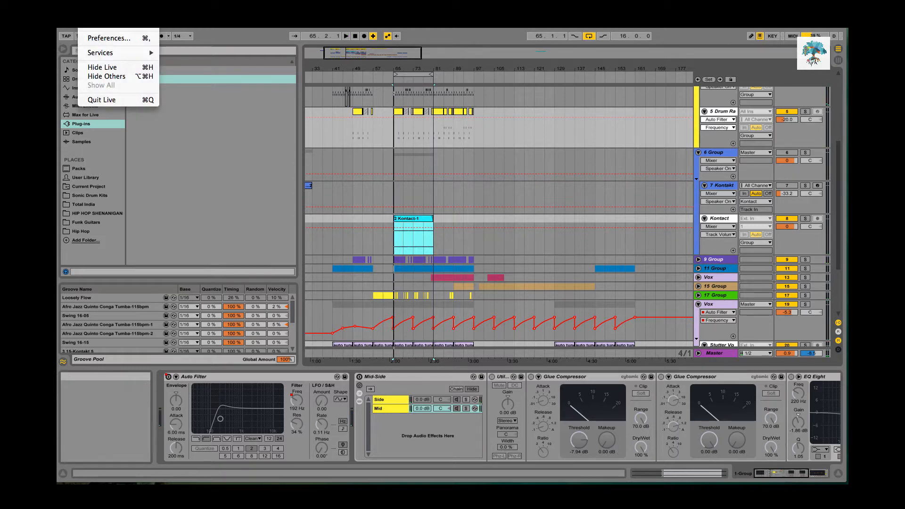
left_click(108, 38)
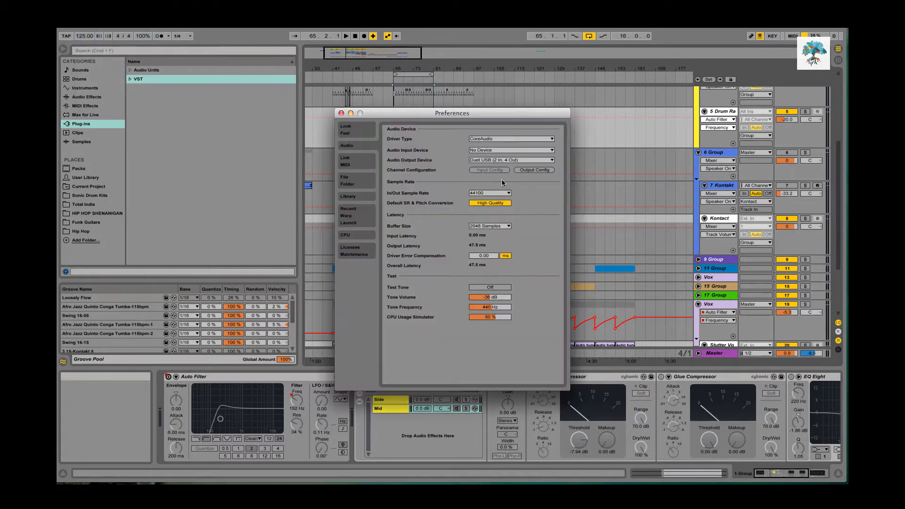
left_click(503, 160)
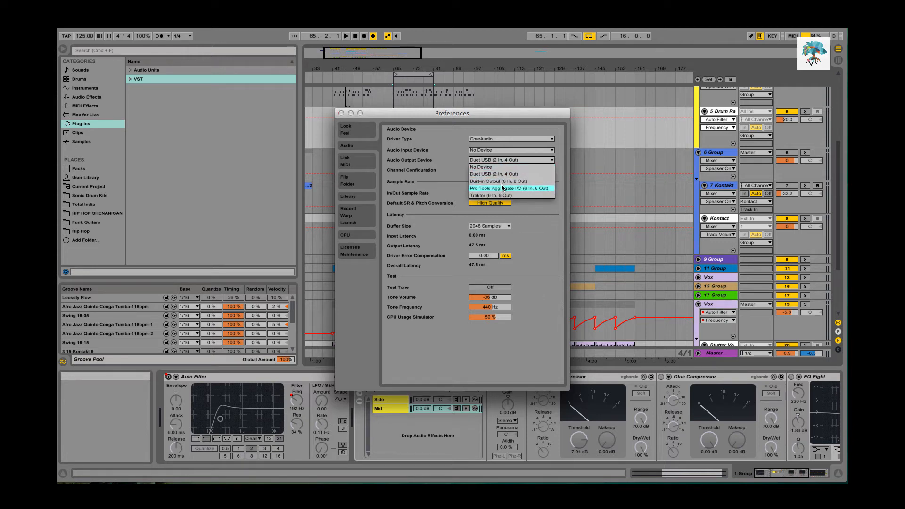
left_click(496, 174)
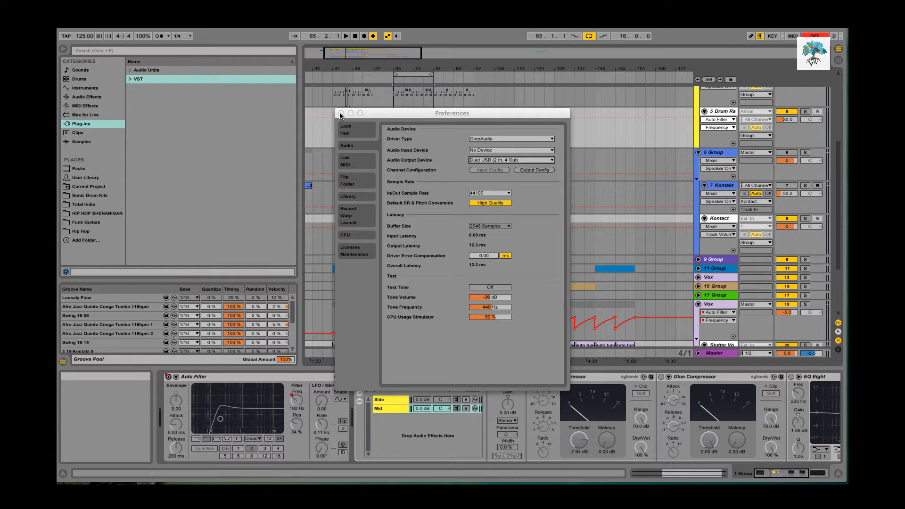
left_click(341, 114)
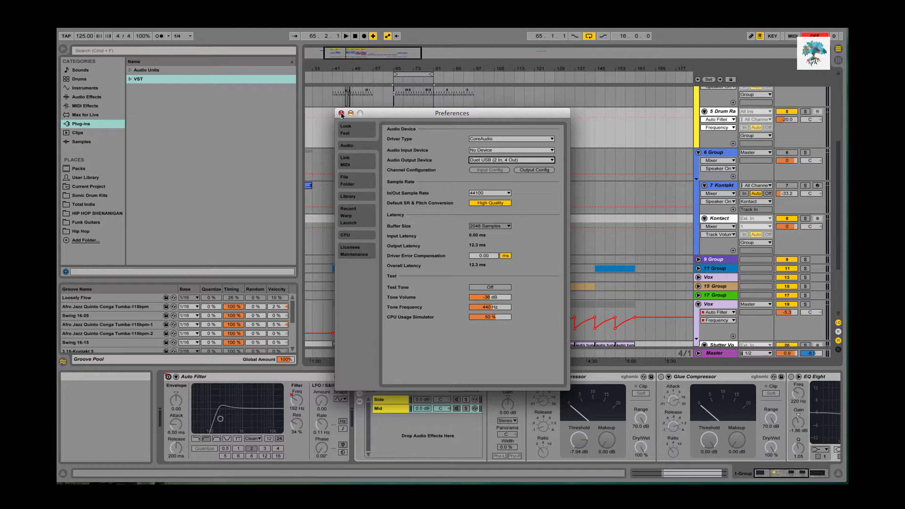
left_click(342, 113)
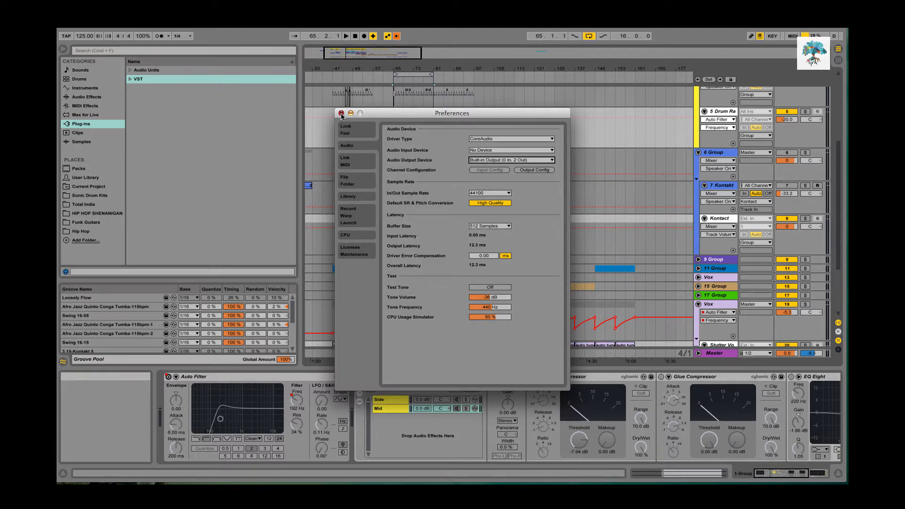
left_click(342, 114)
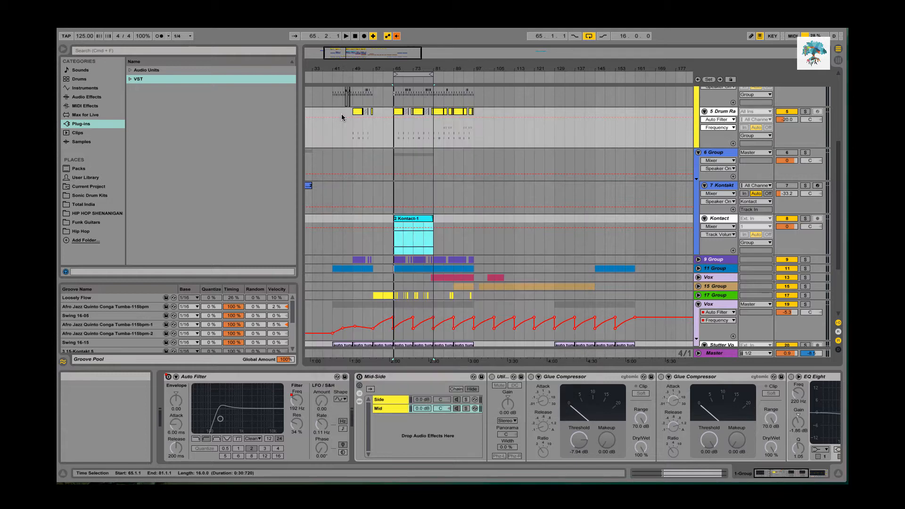
- Return all overridden parameters to their arrangement automation
left_click(396, 38)
scroll(429, 138, "up", 10)
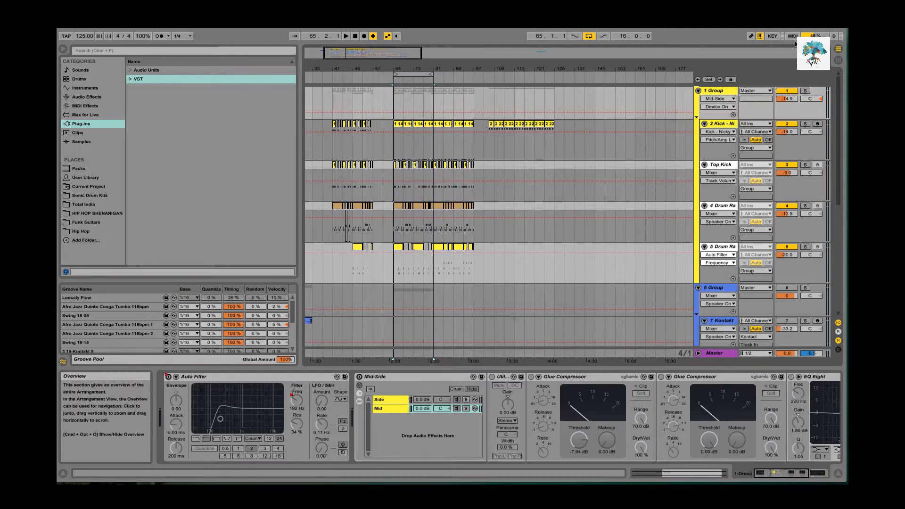
scroll(510, 160, "down", 6)
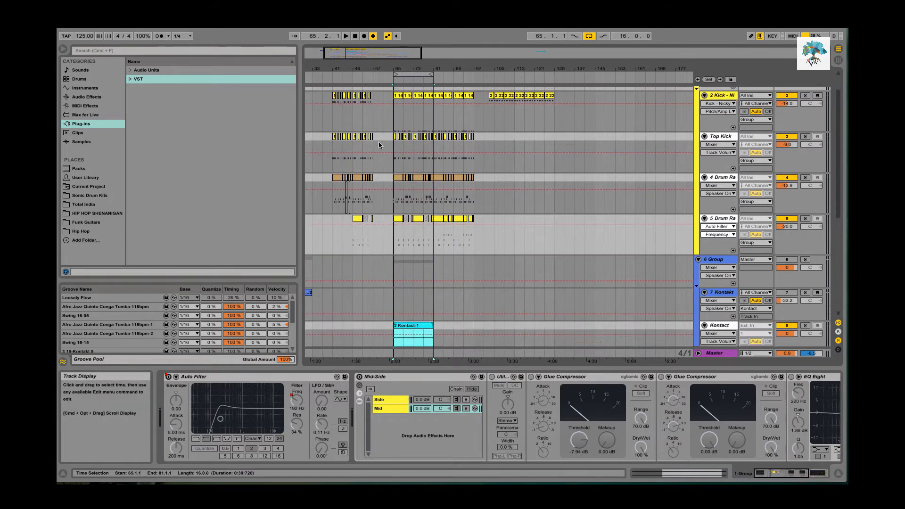
scroll(436, 159, "up", 6)
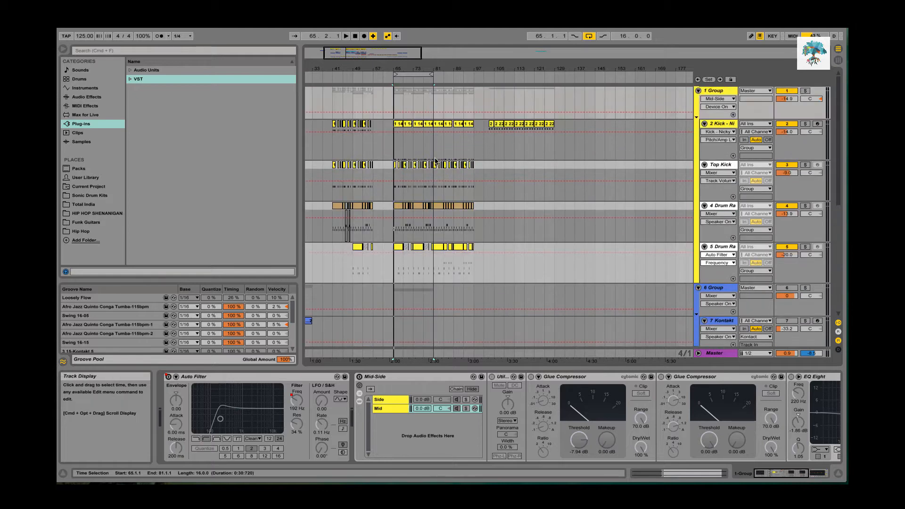
- Play the arrangement with the system volume raised, jumping playback to bar 81
key("space")
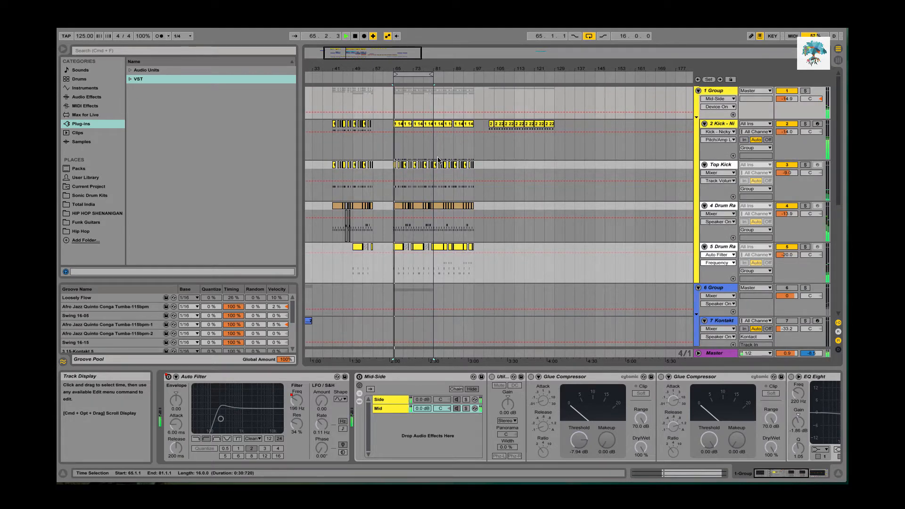
key("XF86AudioRaiseVolume")
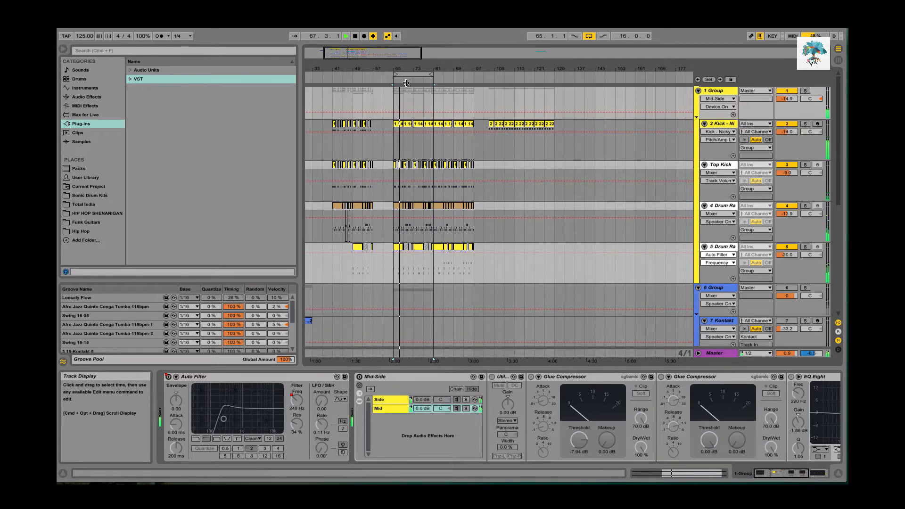
left_click(432, 100)
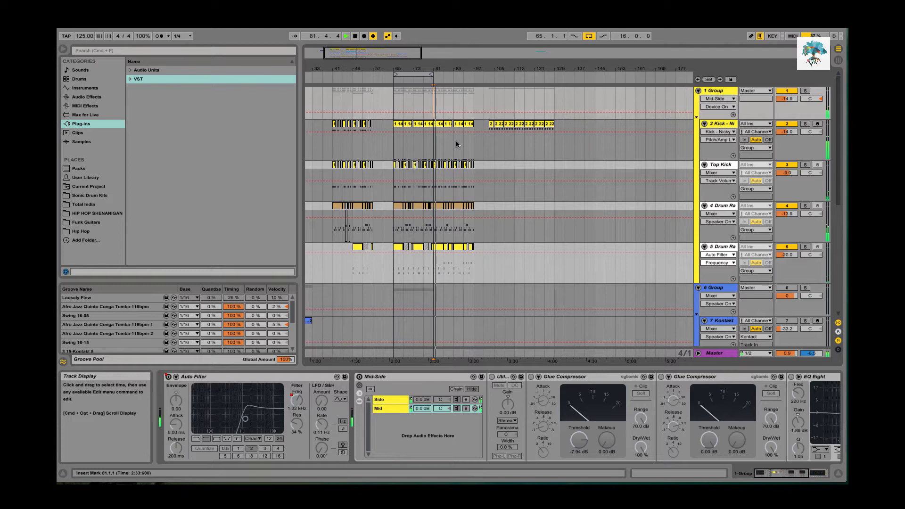
- Turn off the Audio Effect Rack on the Master track and stop playback
left_click(719, 354)
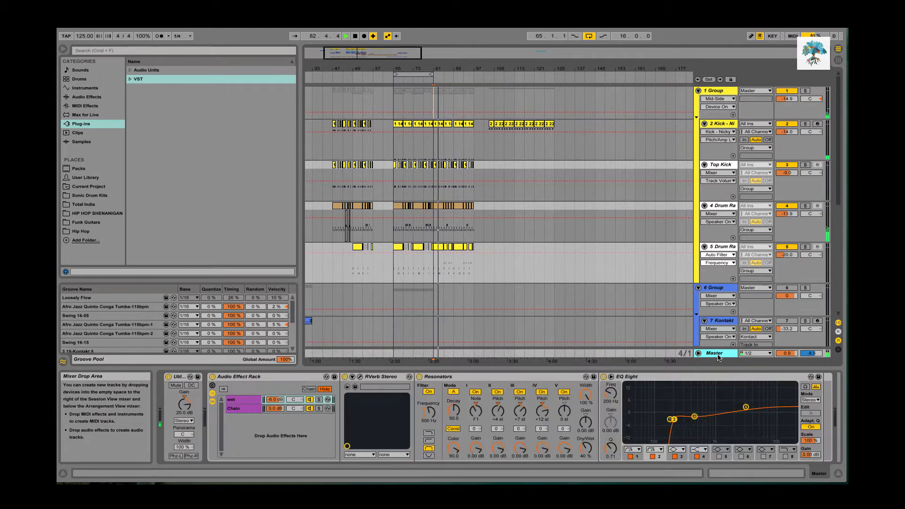
left_click(213, 377)
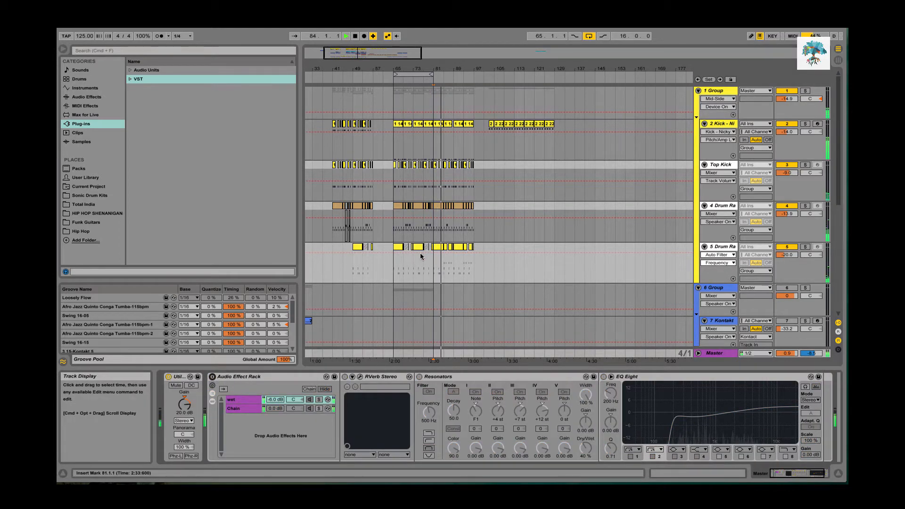
key("space")
- Delete the Vox group that contains the stutter vocal track and the Auto Filter frequency automation
scroll(422, 257, "down", 8)
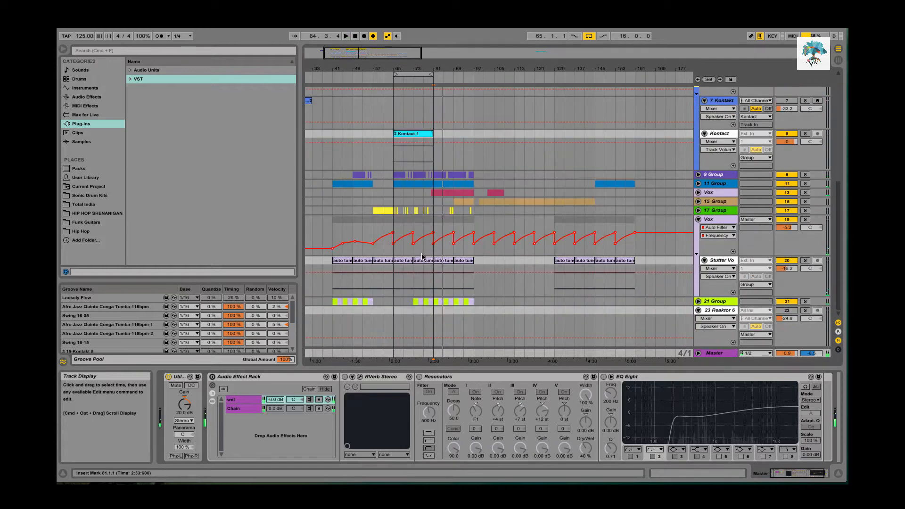
scroll(588, 250, "up", 6)
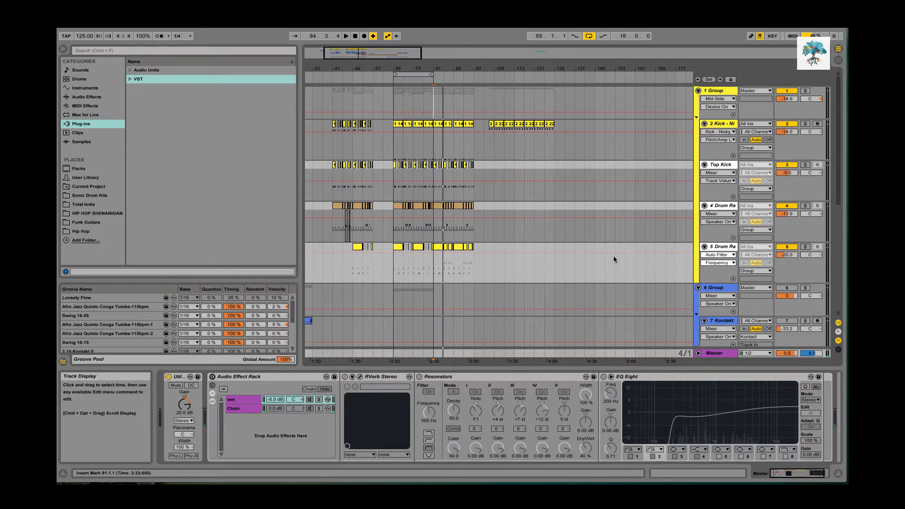
scroll(765, 223, "down", 3)
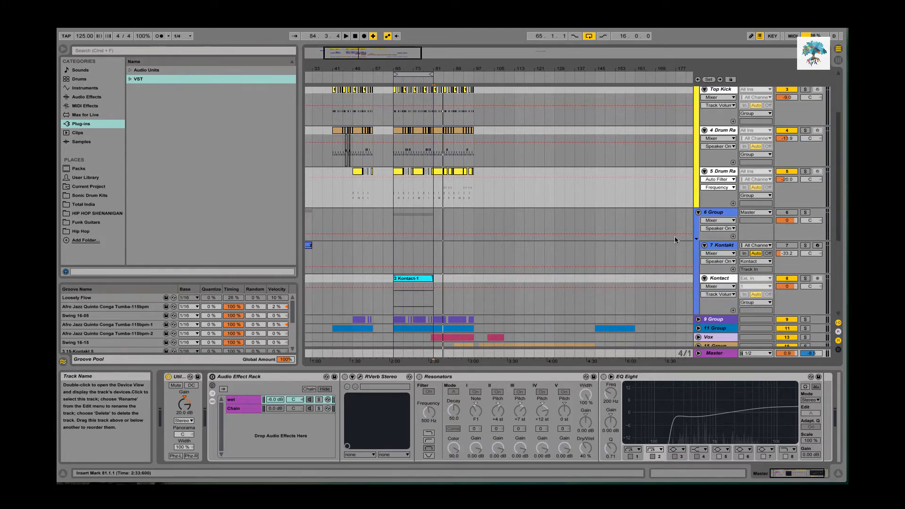
scroll(675, 236, "down", 6)
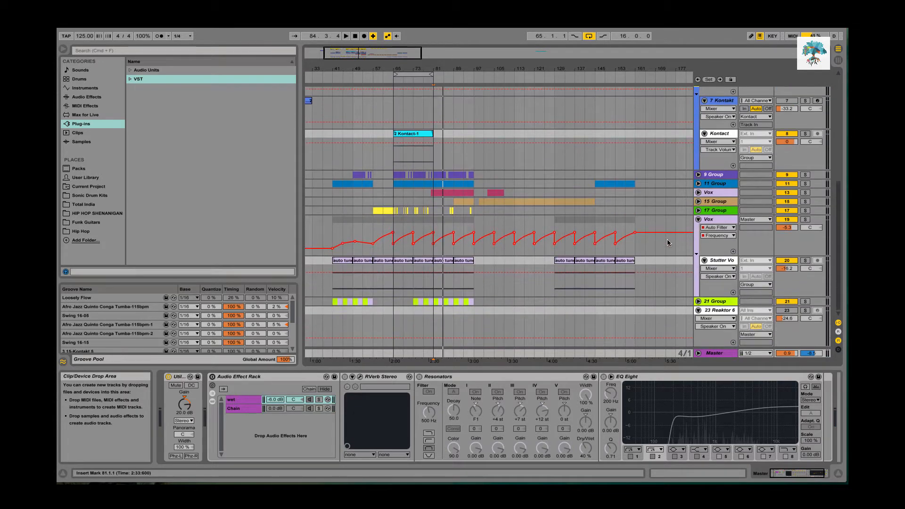
left_click(721, 228)
left_click(714, 220)
left_click(713, 221)
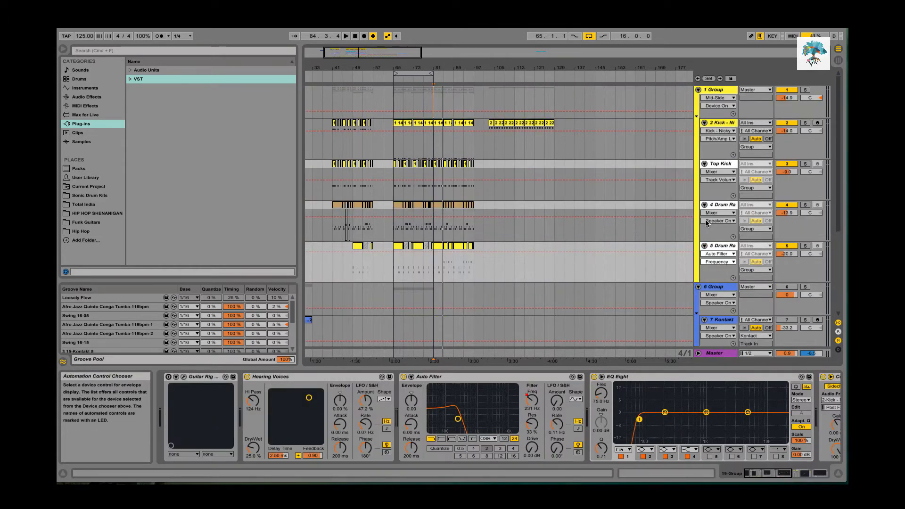
- Check the Reaktor 6 track's devices and delete 19 Group directly above it
scroll(689, 239, "up", 5)
scroll(689, 240, "down", 3)
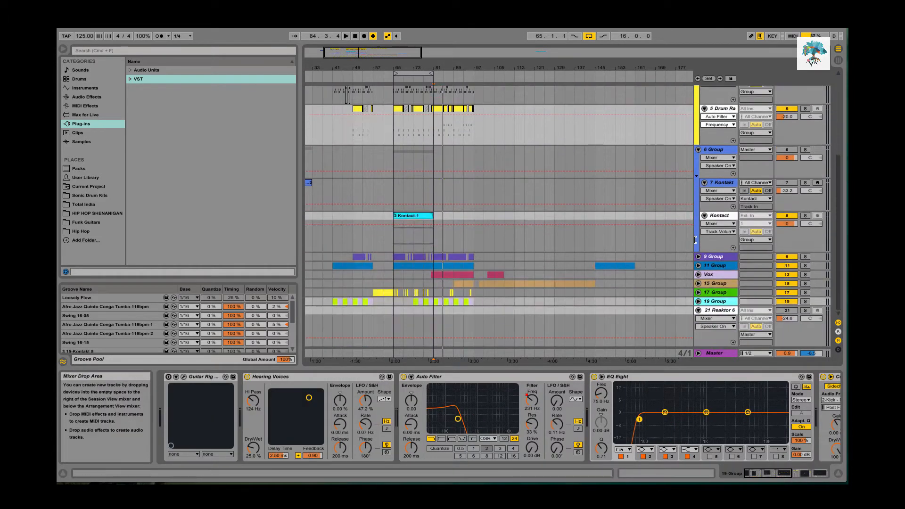
left_click(714, 311)
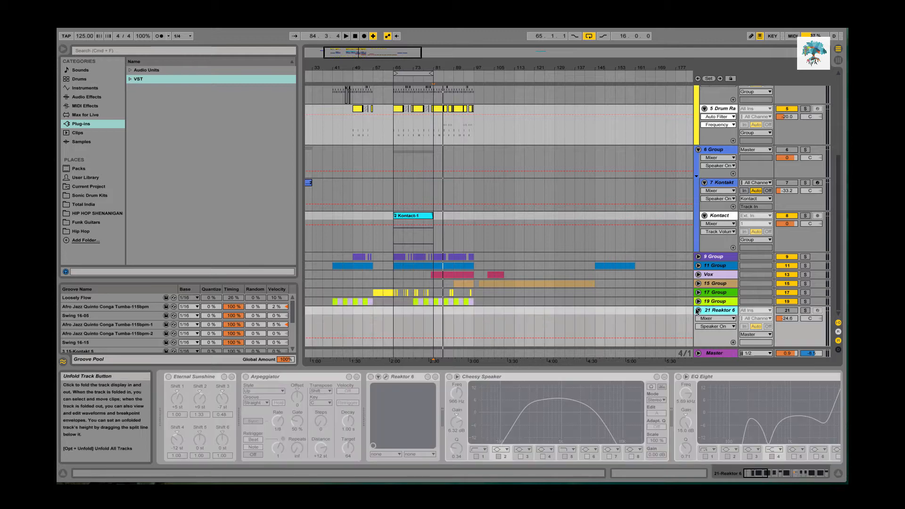
left_click(699, 311)
left_click(698, 311)
left_click(713, 303)
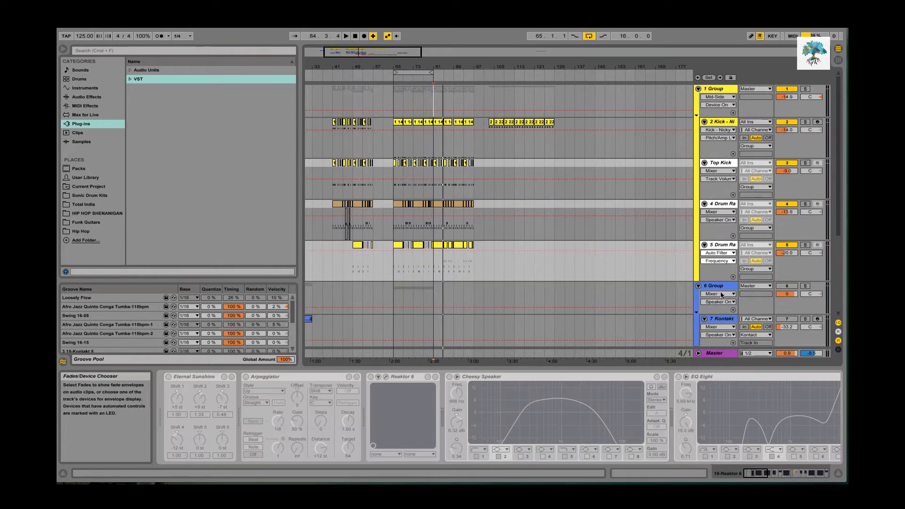
- Delete the collapsed 9, 11, Vox, 15 and 17 groups below the Kontakt tracks, along with the Reaktor 6 track
scroll(712, 294, "down", 5)
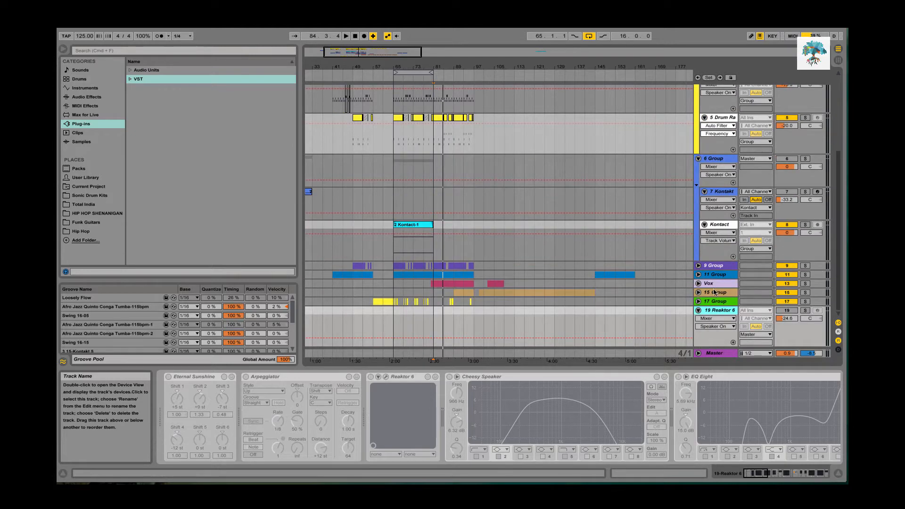
left_click(714, 267)
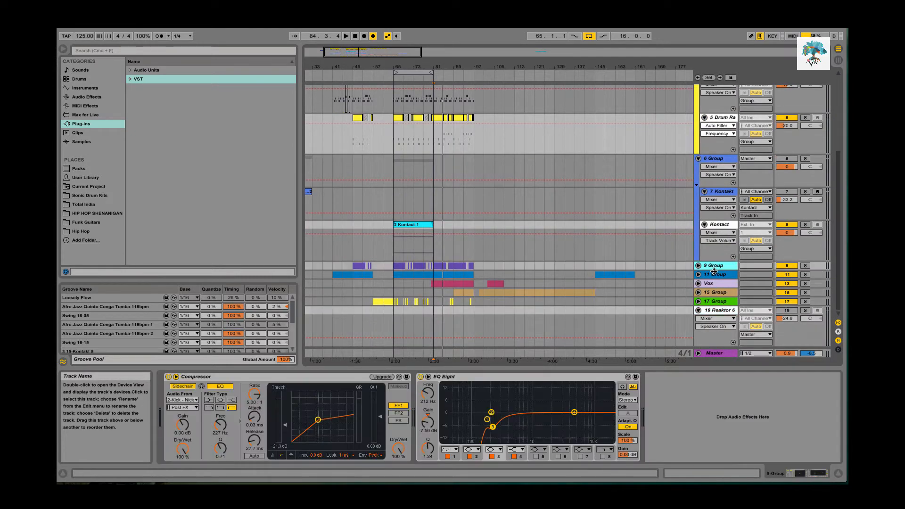
key("Delete")
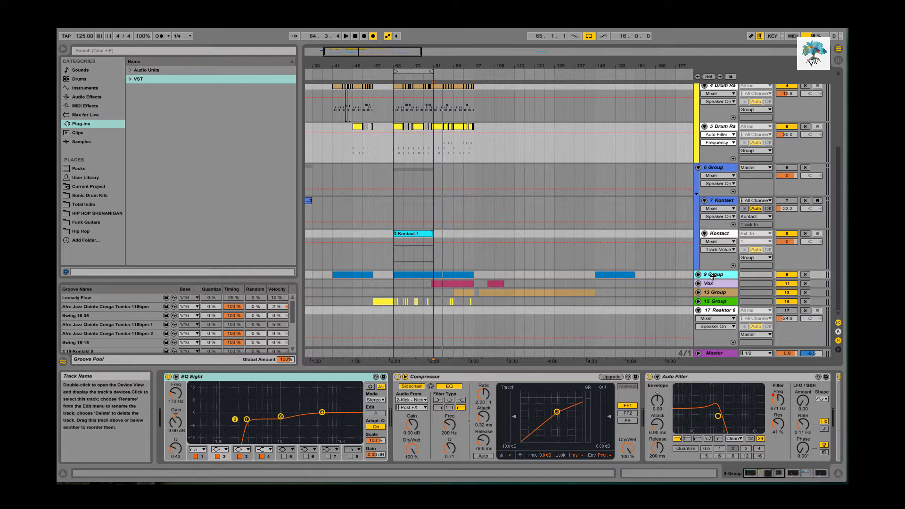
key("Delete")
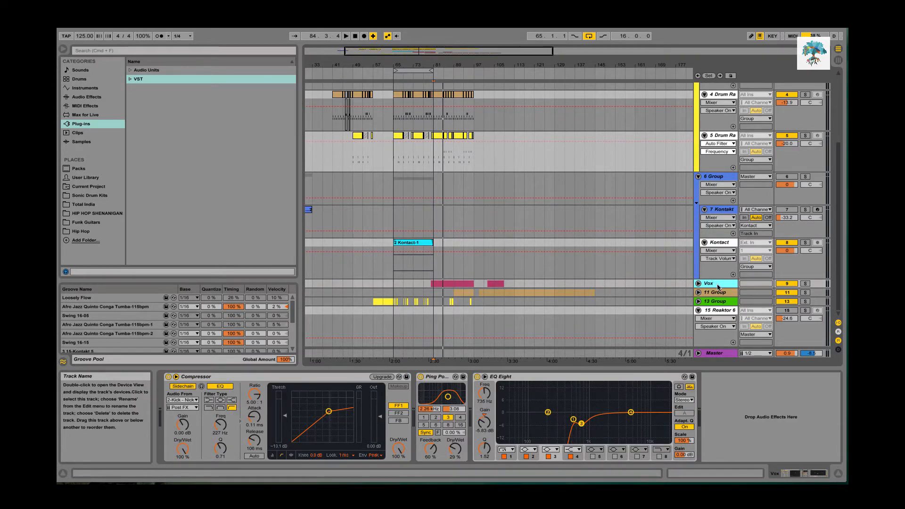
key("Delete")
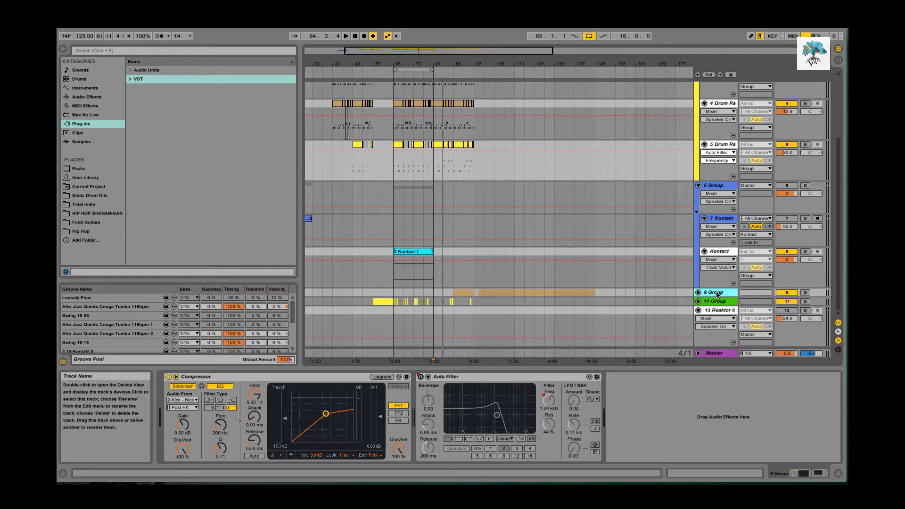
key("Delete")
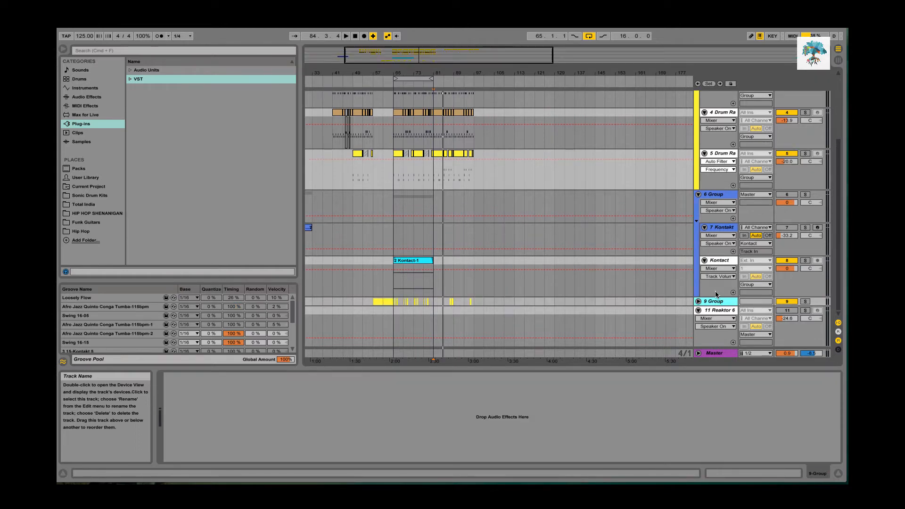
key("Delete")
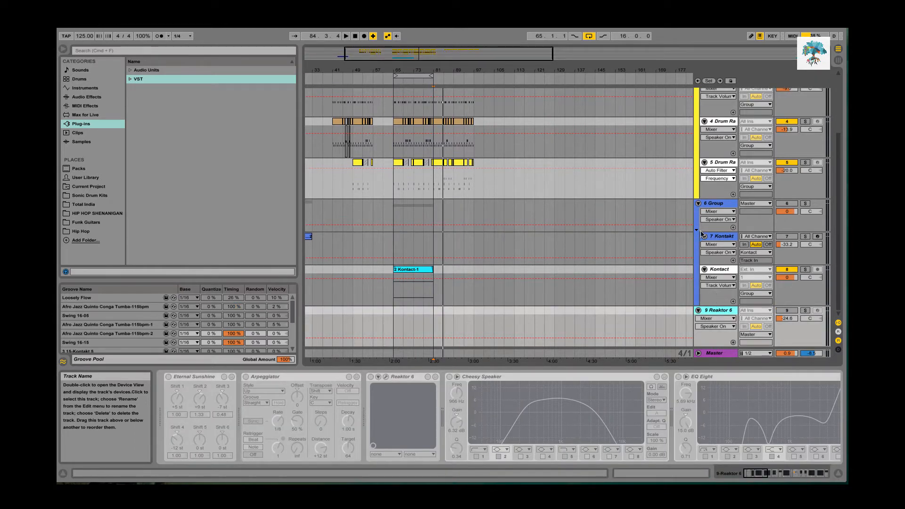
key("Delete")
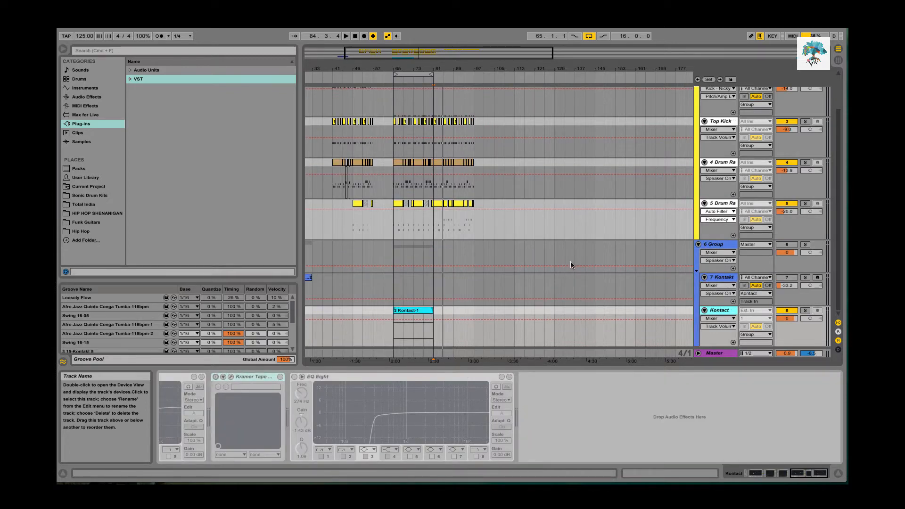
- Solo 1 Group and play the drums, restarting playback from bar 65
scroll(573, 261, "up", 2)
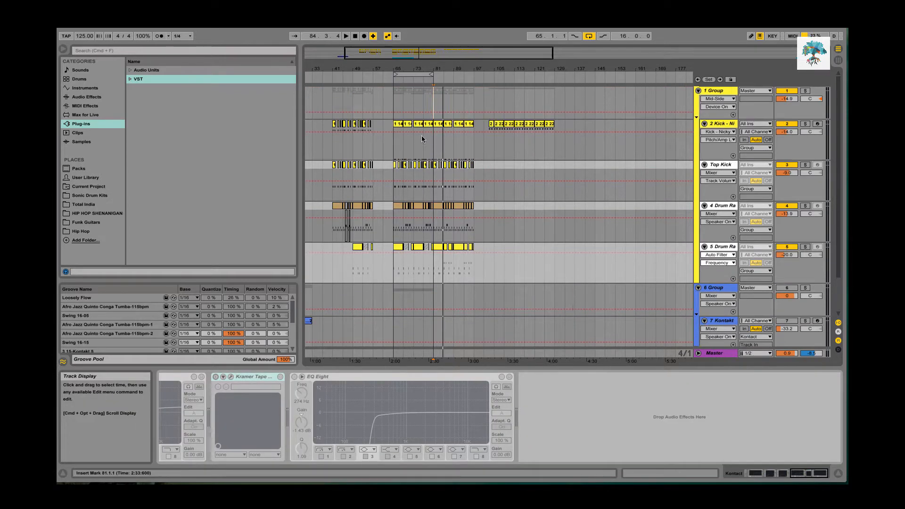
left_click(390, 130)
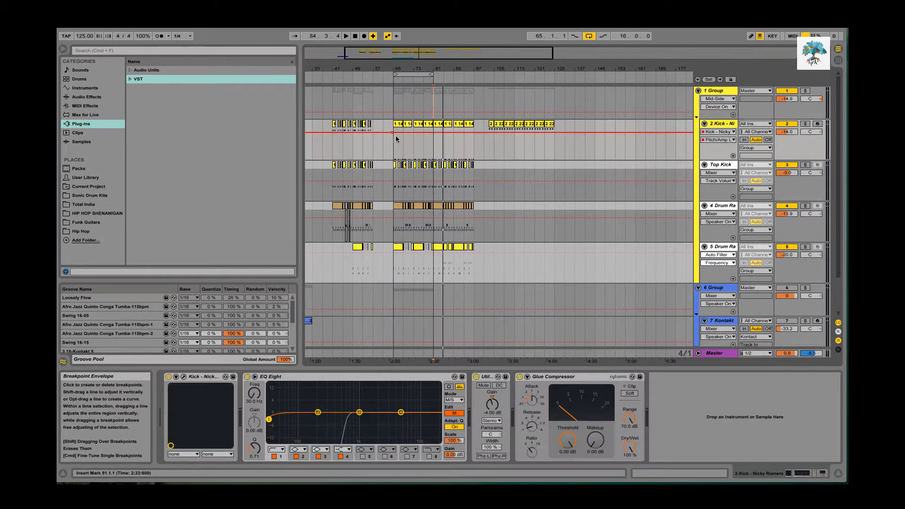
left_click(805, 90)
key("space")
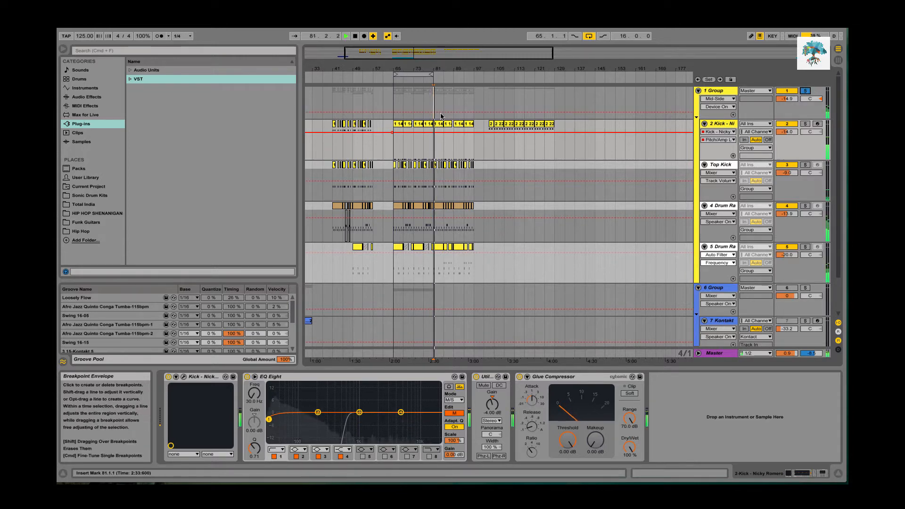
left_click(391, 152)
key("space")
key("space")
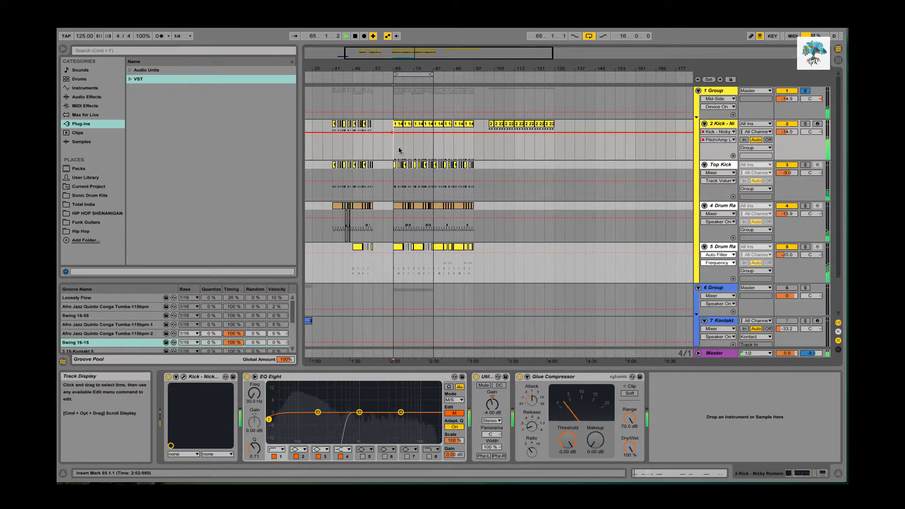
- Inspect the Mid and Side chains of 1 Group's Mid-Side rack and turn the rack on
left_click(718, 91)
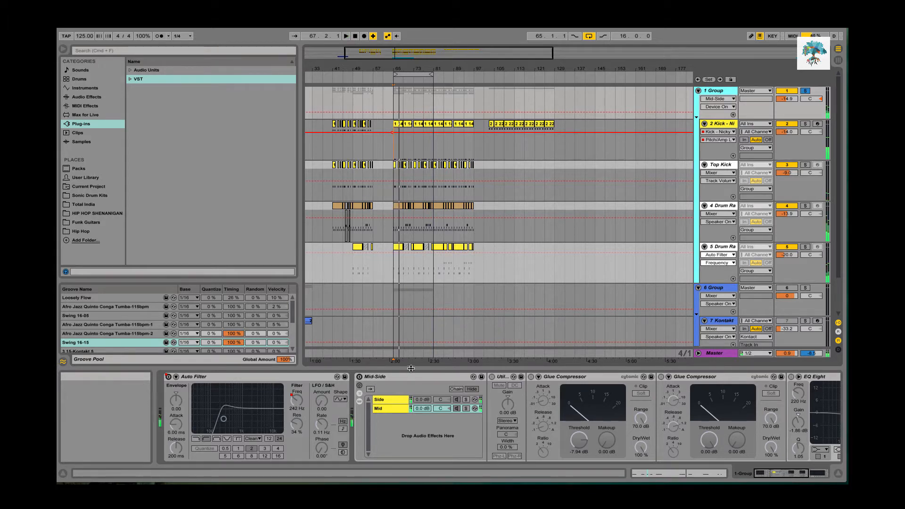
left_click(381, 380)
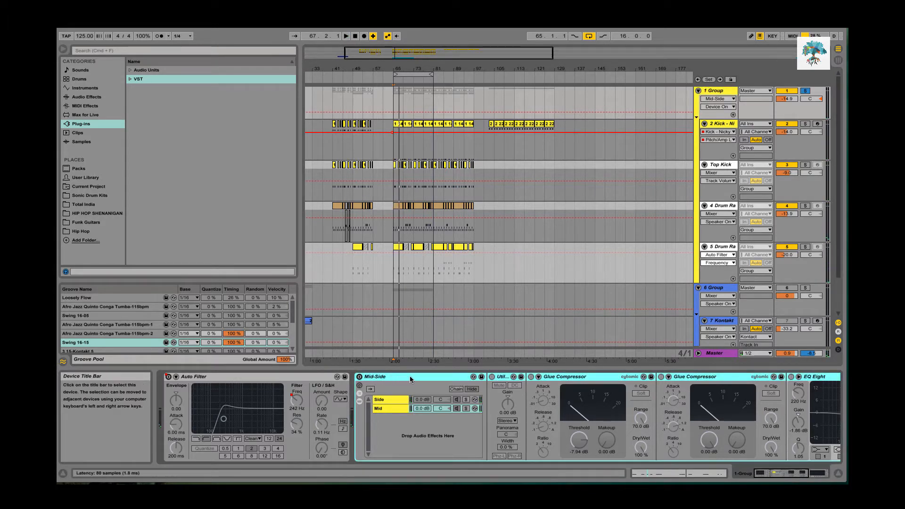
left_click(380, 409)
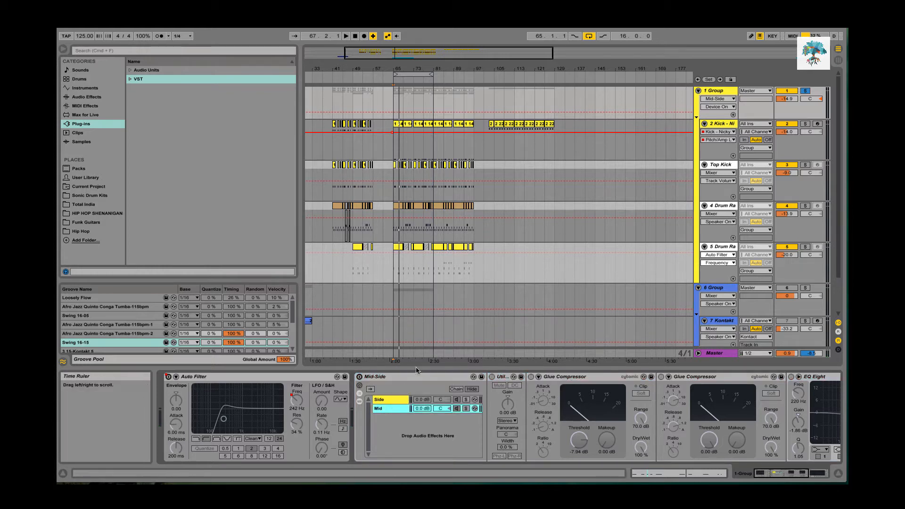
left_click(389, 401)
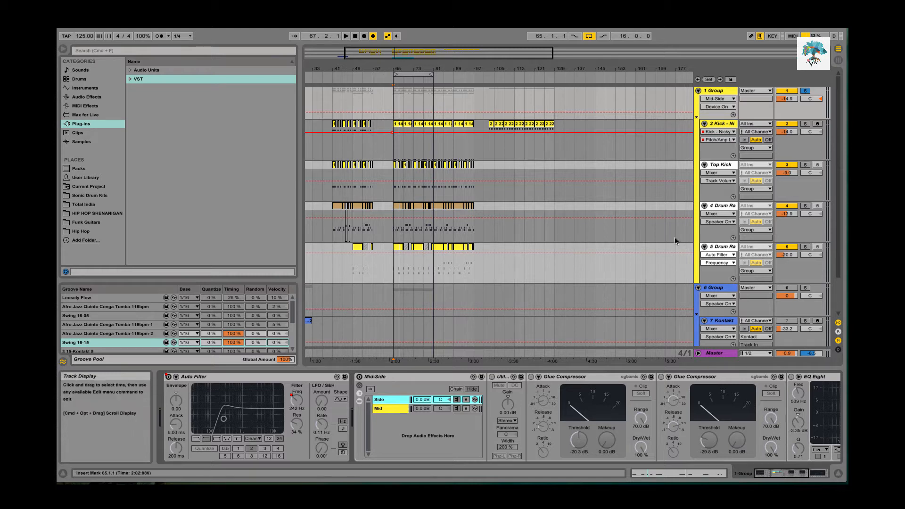
left_click(359, 378)
left_click(380, 377)
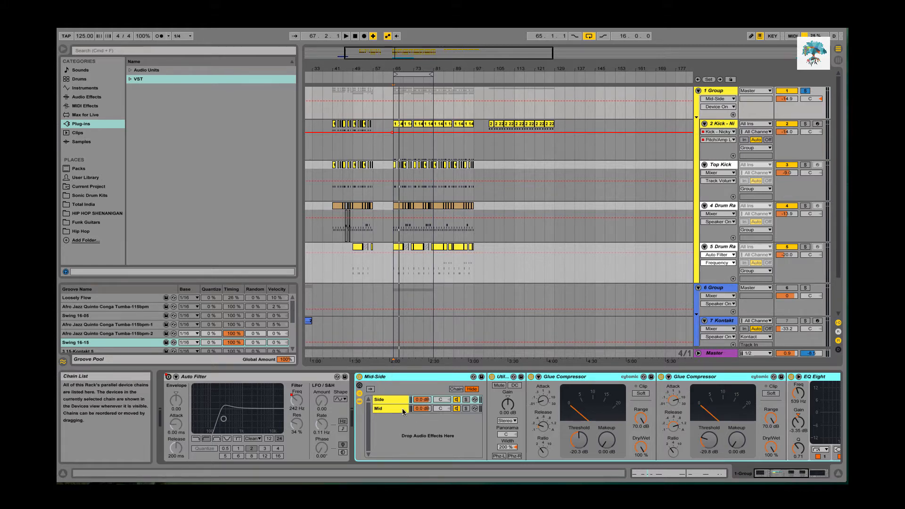
- Solo the Side chain in the Mid-Side rack and listen to it from bar 65
left_click(392, 400)
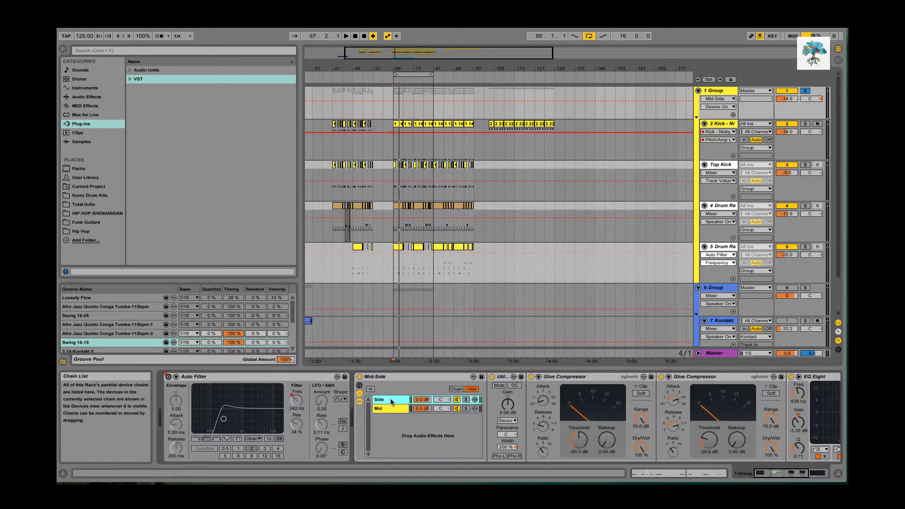
left_click(503, 378)
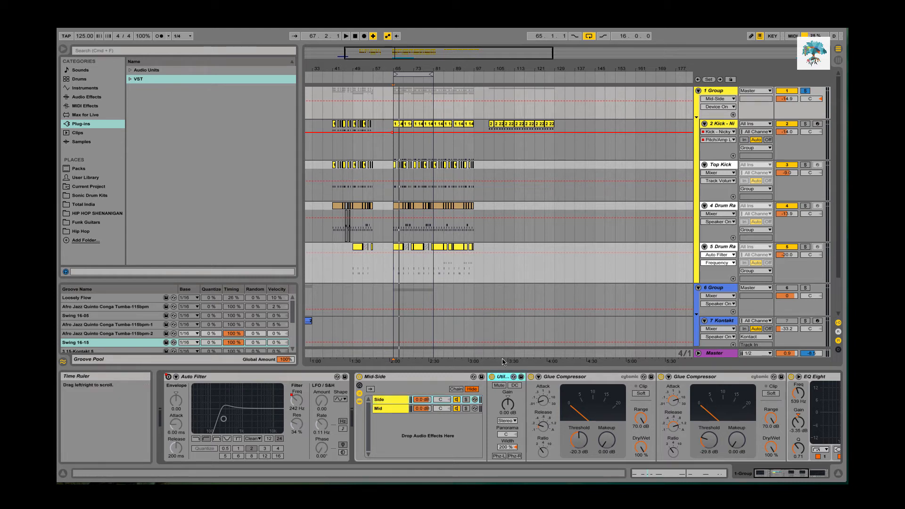
left_click(466, 400)
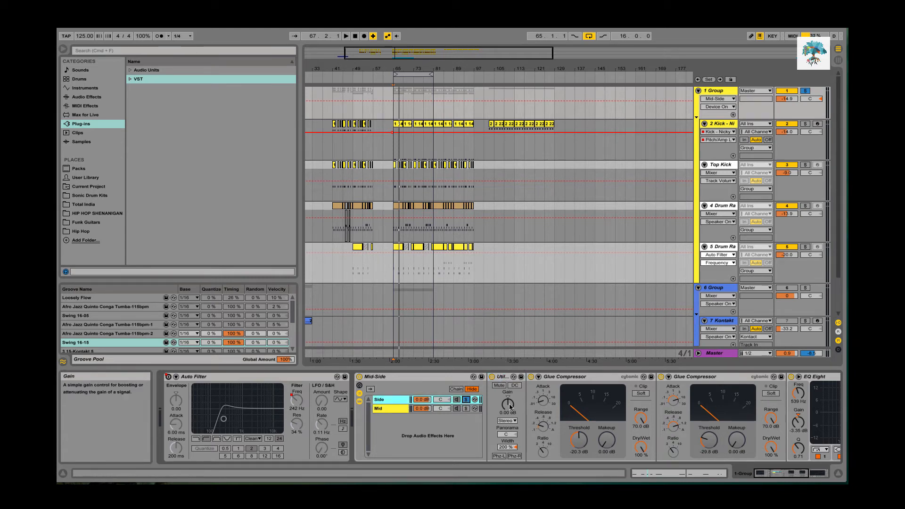
key("space")
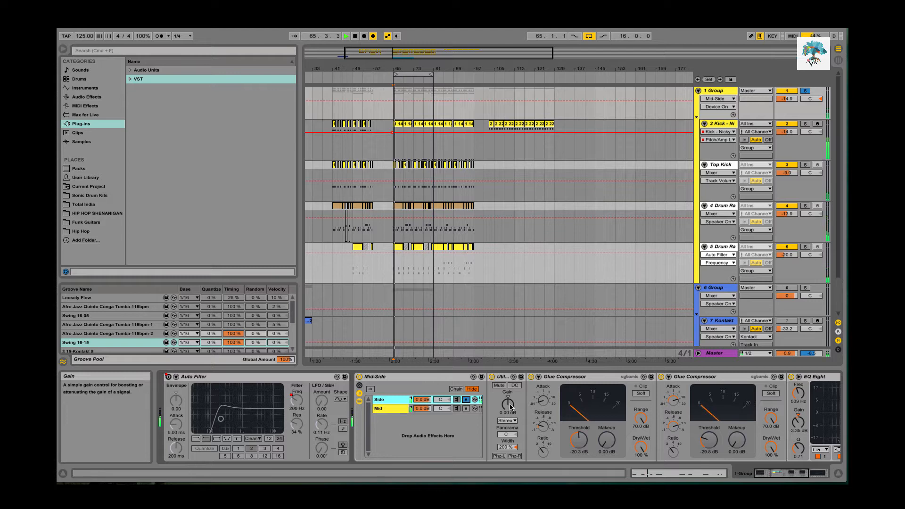
key("space")
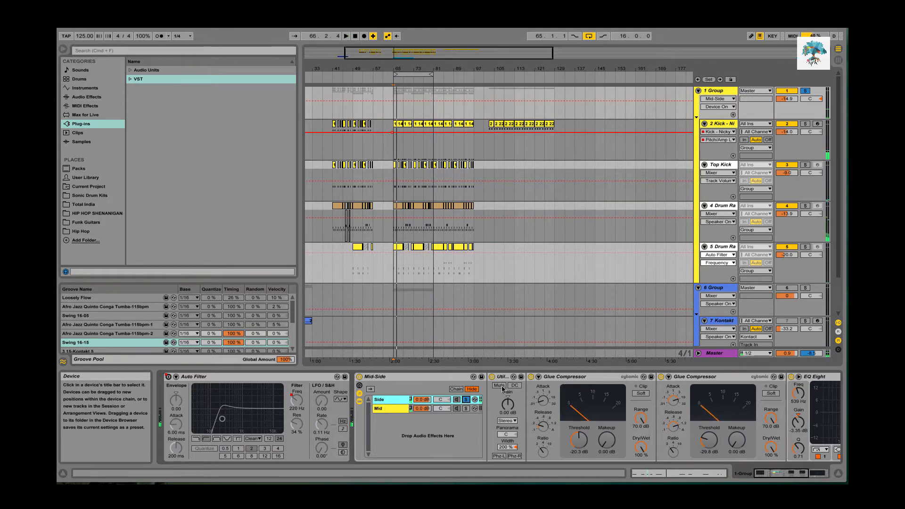
- Examine the Side chain's Utility, two Glue Compressors and EQ Eight curve
scroll(509, 390, "right", 2)
scroll(509, 391, "right", 1)
left_click(483, 378)
left_click(576, 377)
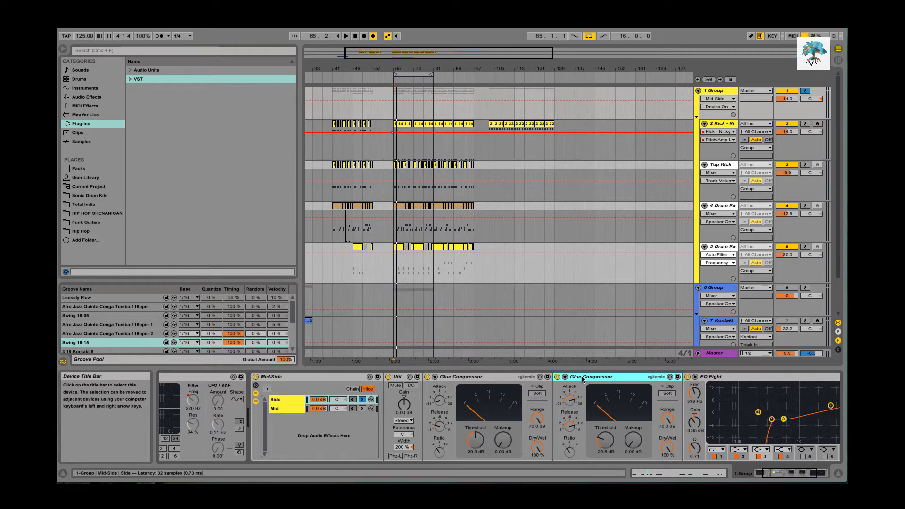
left_click(748, 378)
scroll(748, 377, "right", 3)
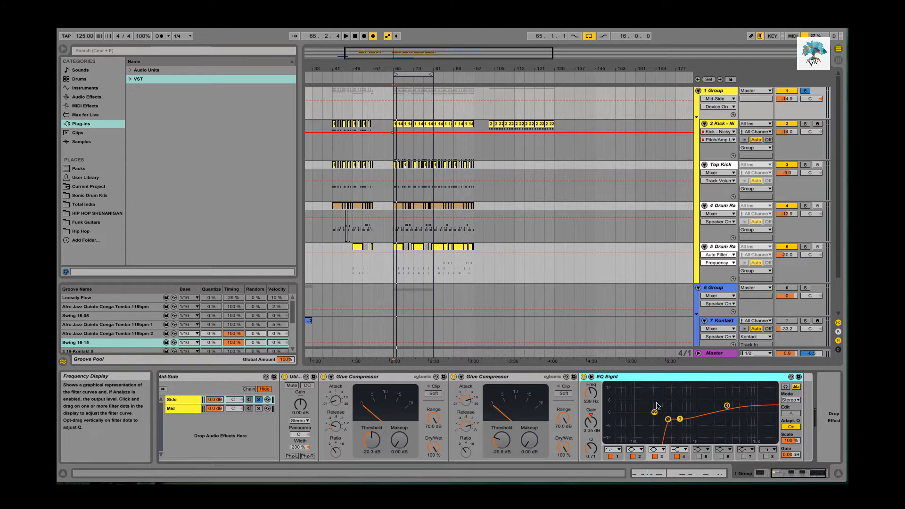
scroll(318, 391, "left", 5)
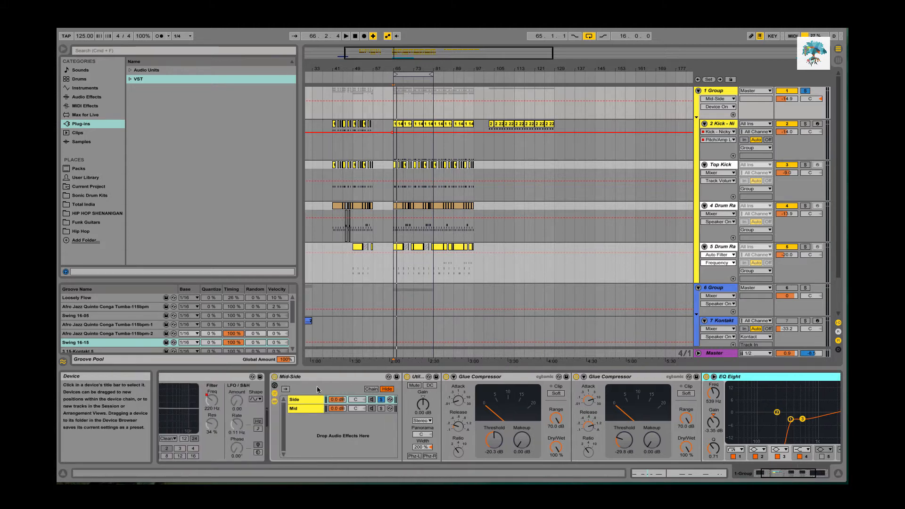
- Replay the drums from bar 65 to check the Side chain's sound again
left_click(382, 401)
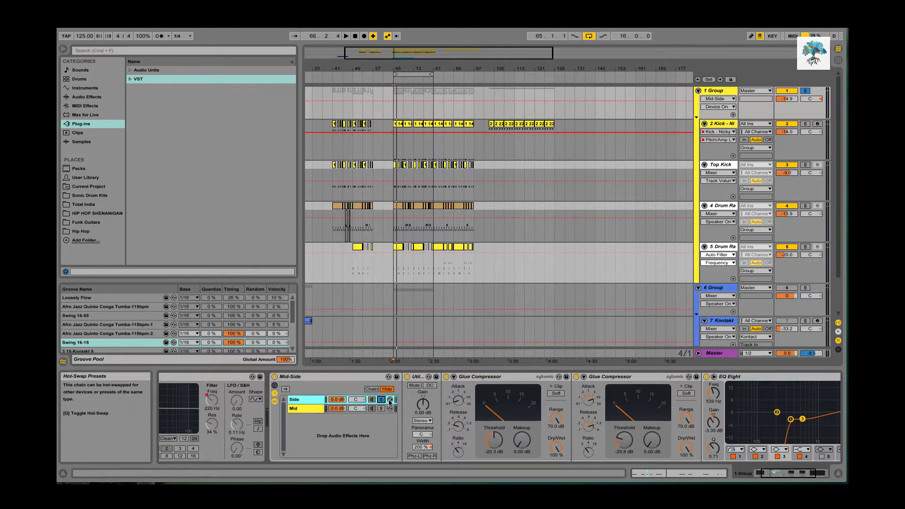
key("space")
key("space")
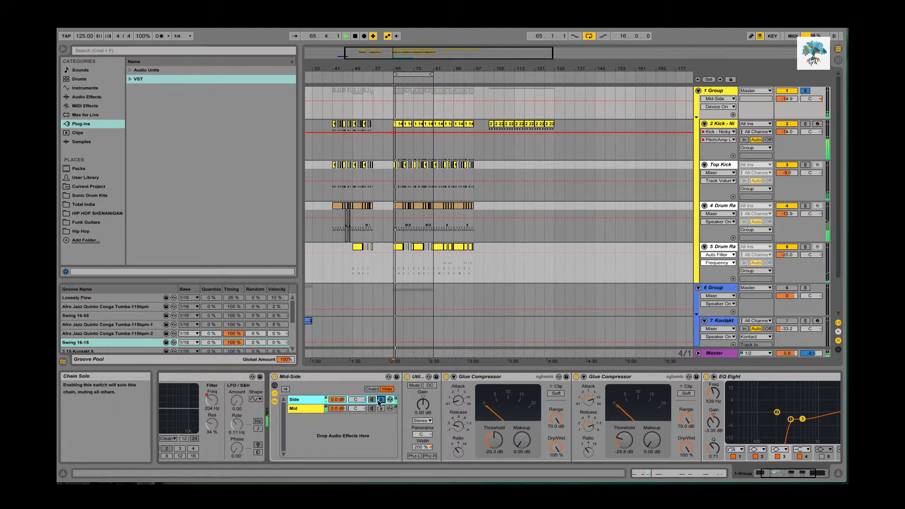
- Solo the Mid chain and listen to it from bar 65, adjusting the system volume
left_click(382, 409)
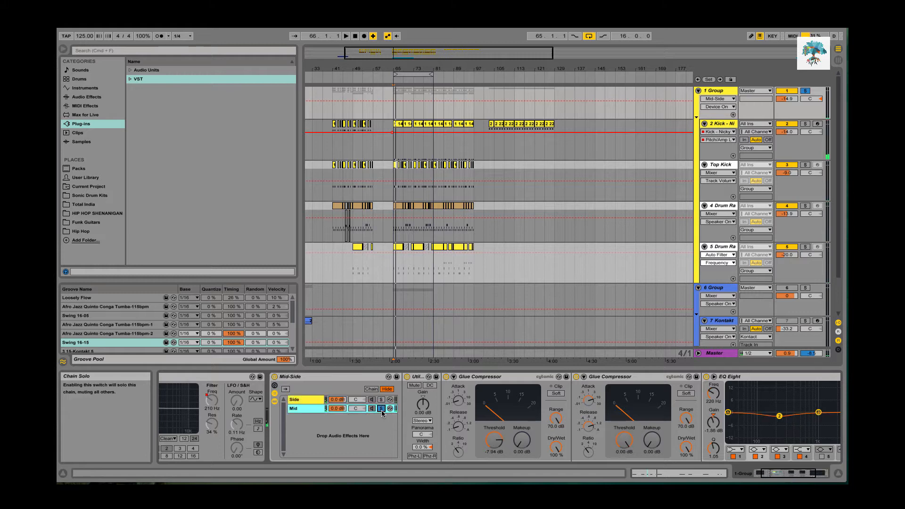
key("space")
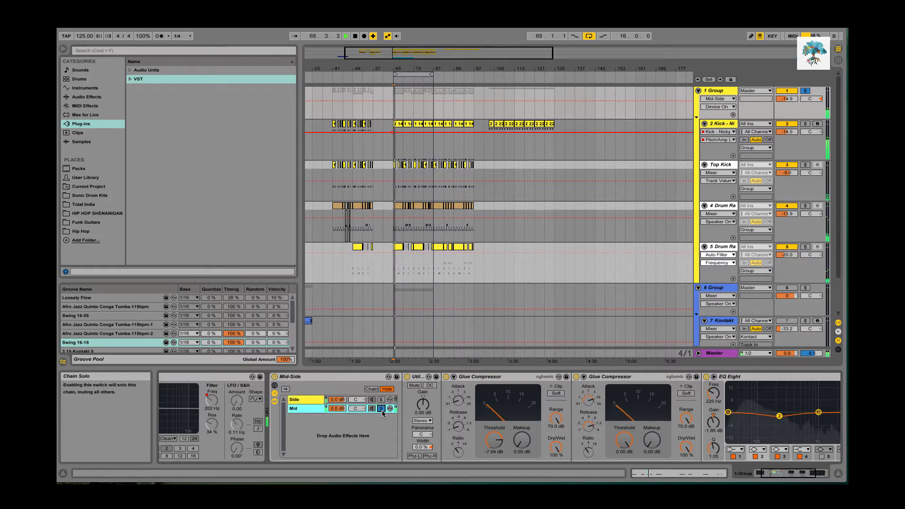
key("XF86AudioLowerVolume")
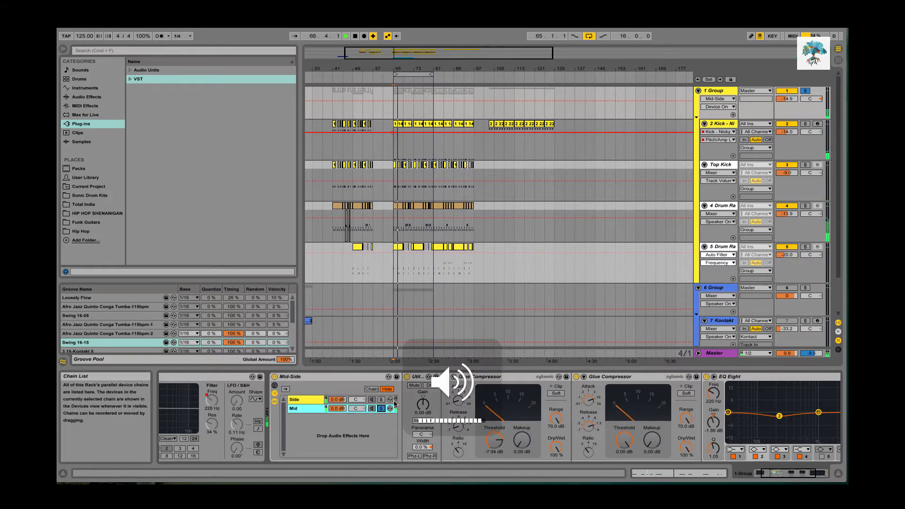
key("space")
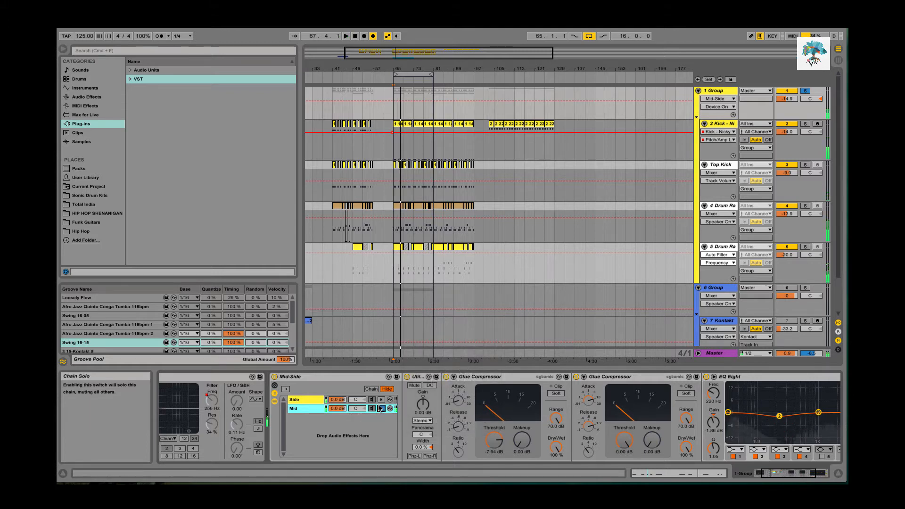
- Unsolo the Mid chain and set its second Glue Compressor's threshold to -6.35 dB, checking it with playback
left_click(381, 409)
key("space")
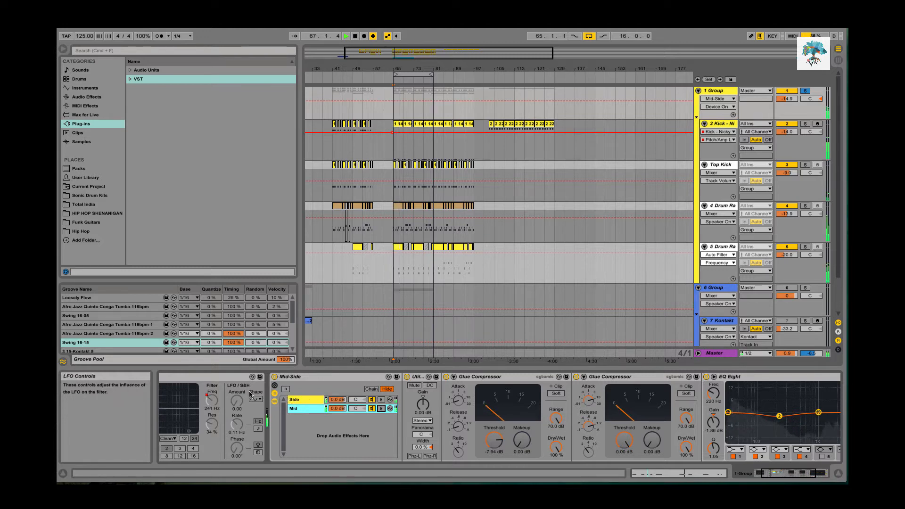
left_click(628, 442)
left_click_drag(628, 441, 628, 460)
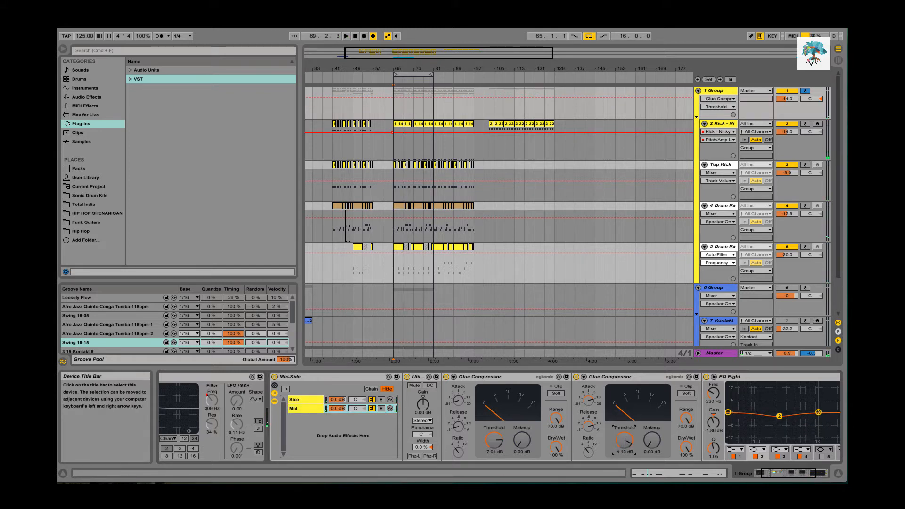
key("space")
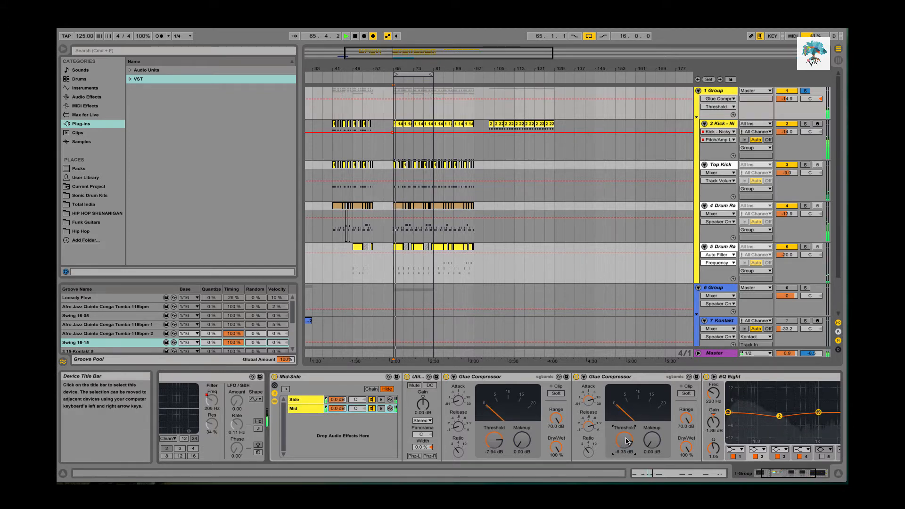
key("space")
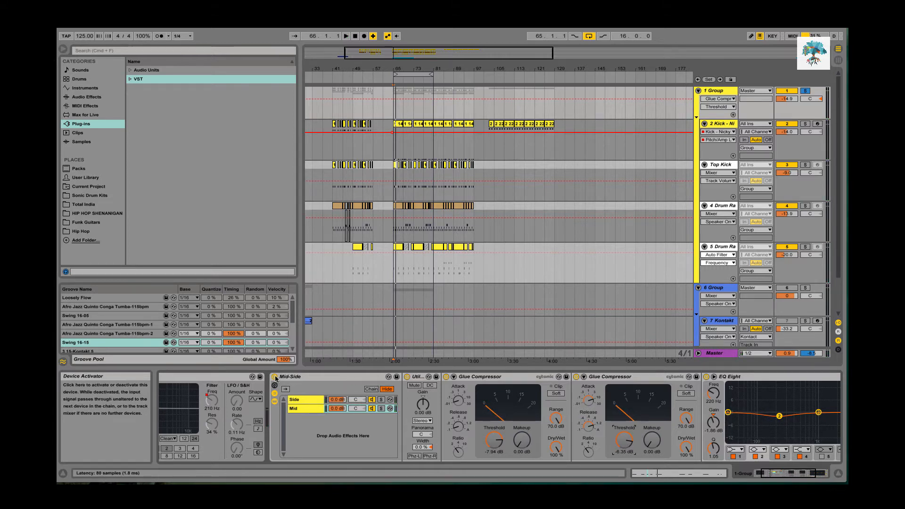
- Compare the drum group's sound with the Mid-Side rack bypassed and re-enabled, playing from bar 65 each time
left_click(275, 377)
key("space")
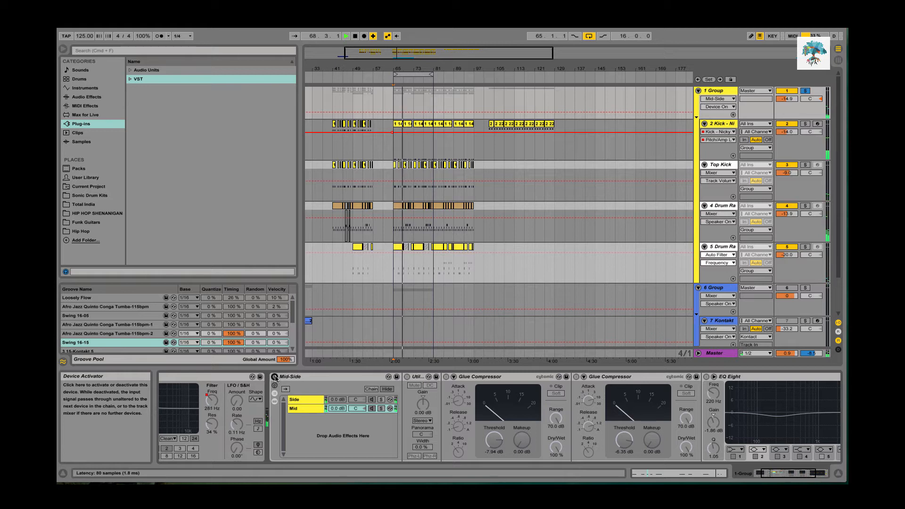
key("space")
left_click(275, 377)
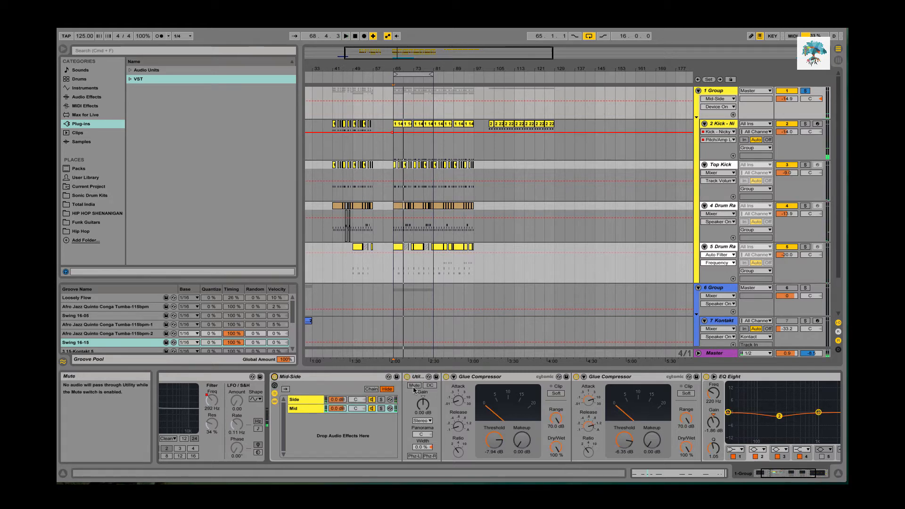
key("space")
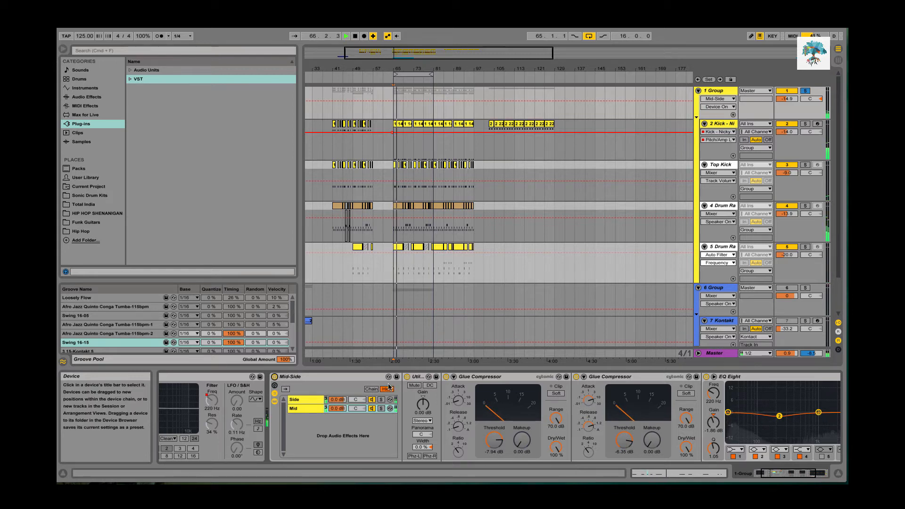
scroll(390, 387, "left", 1)
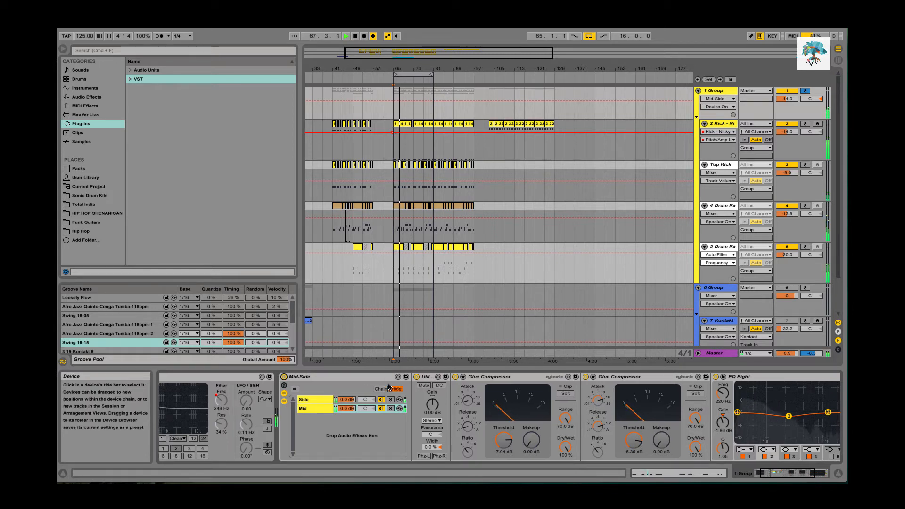
key("space")
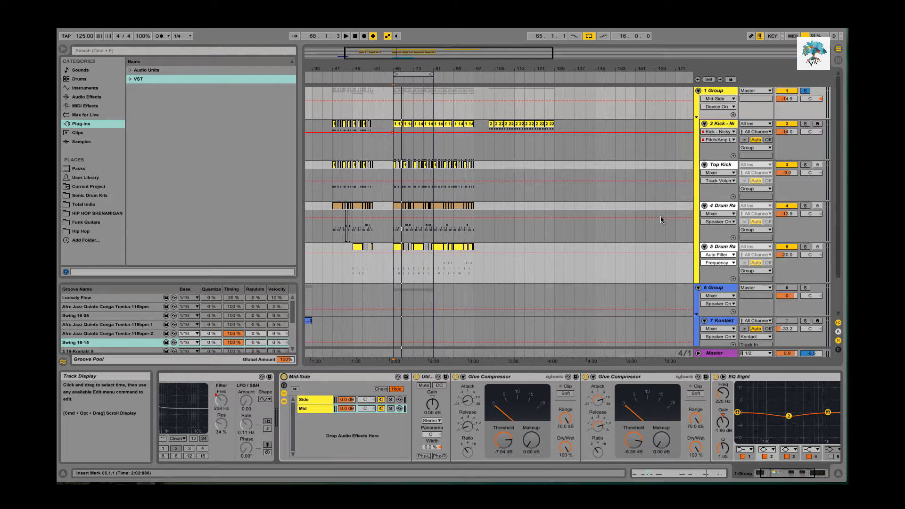
- Select the Kontakt group (6 Group) below the drum tracks to show its Mid-Side rack
scroll(539, 242, "down", 3)
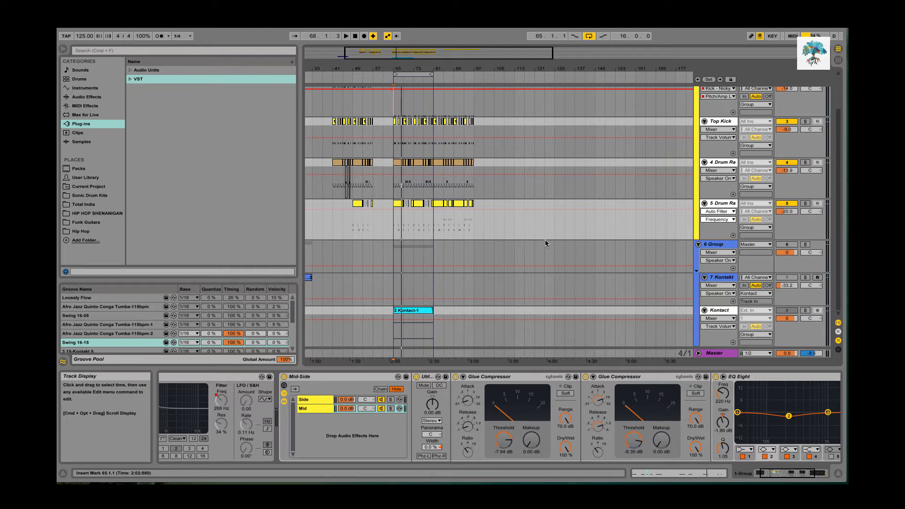
scroll(715, 226, "up", 1)
left_click(720, 213)
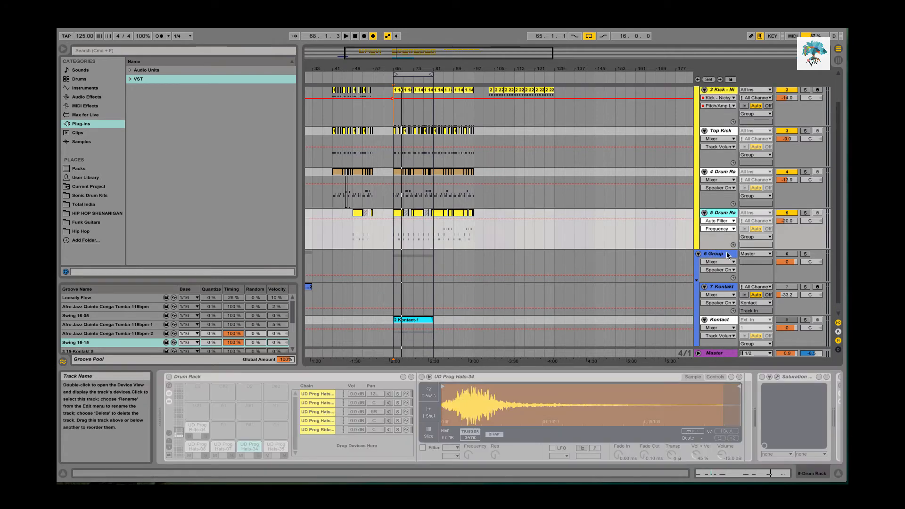
left_click(720, 254)
scroll(564, 255, "down", 1)
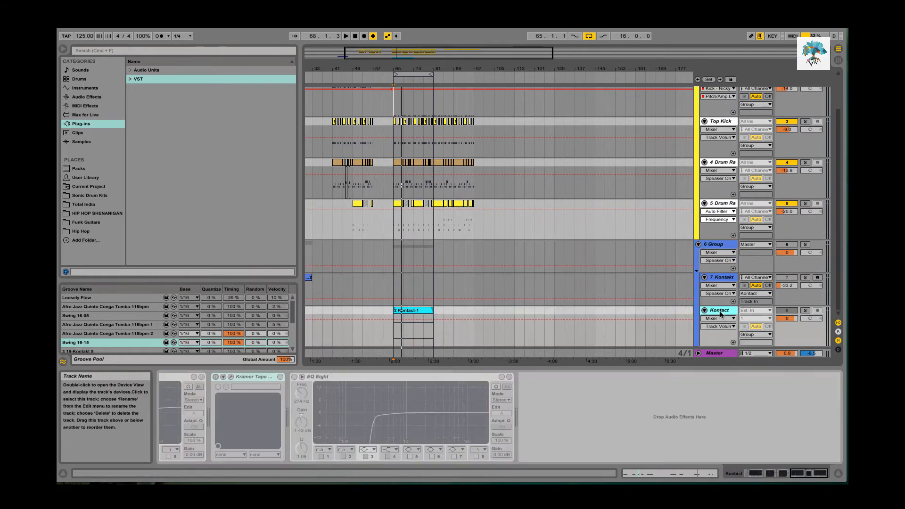
left_click(720, 311)
left_click(723, 244)
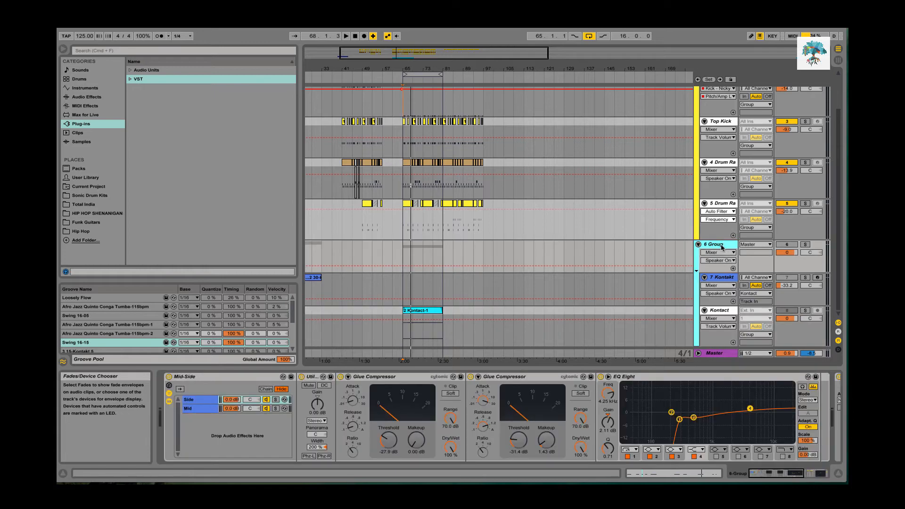
- Solo the Kontakt group with its volume at -10.2 dB and bypass its Mid-Side rack
left_click(805, 245)
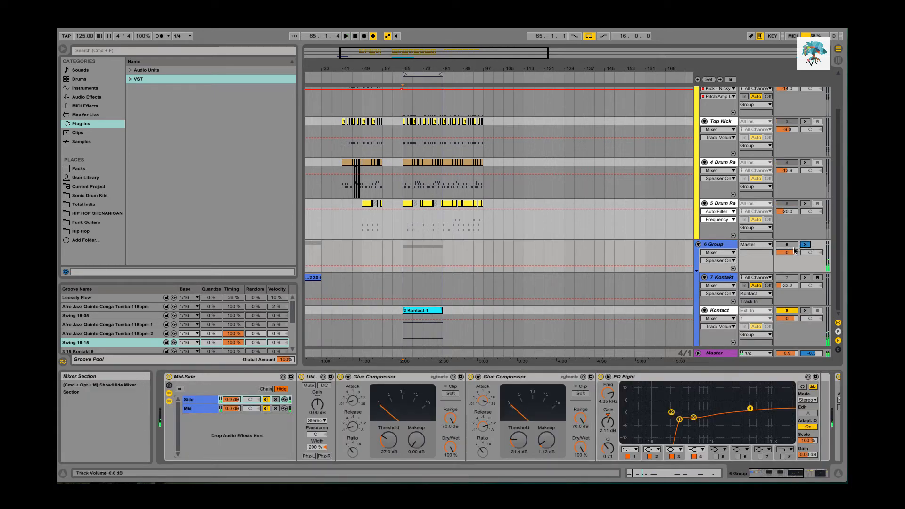
left_click_drag(786, 255, 786, 268)
key("space")
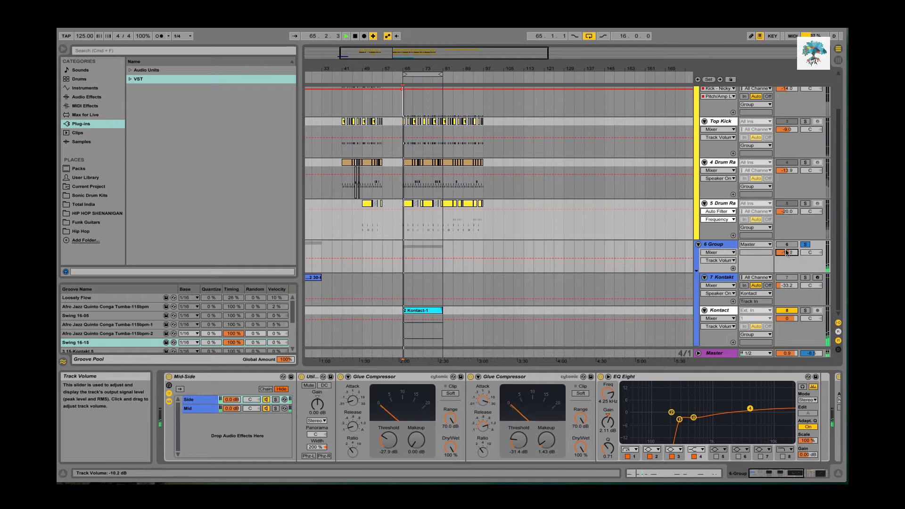
left_click(729, 244)
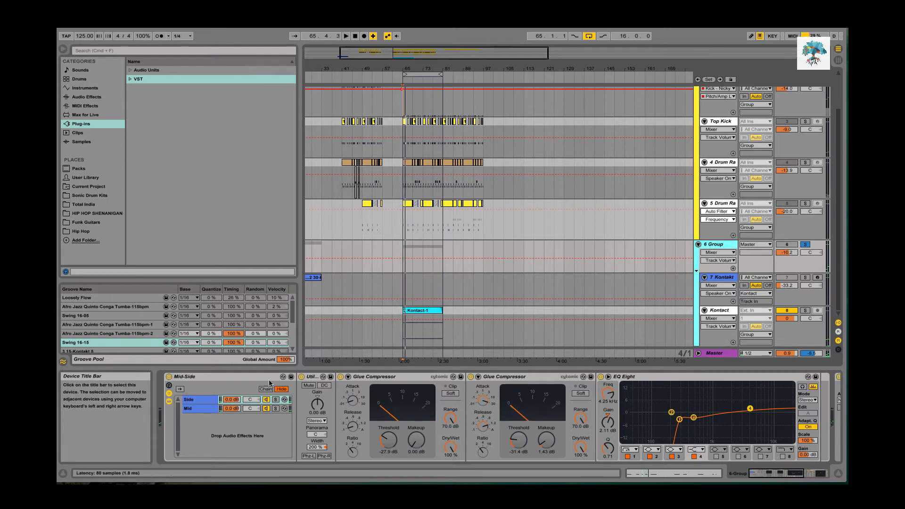
left_click(168, 383)
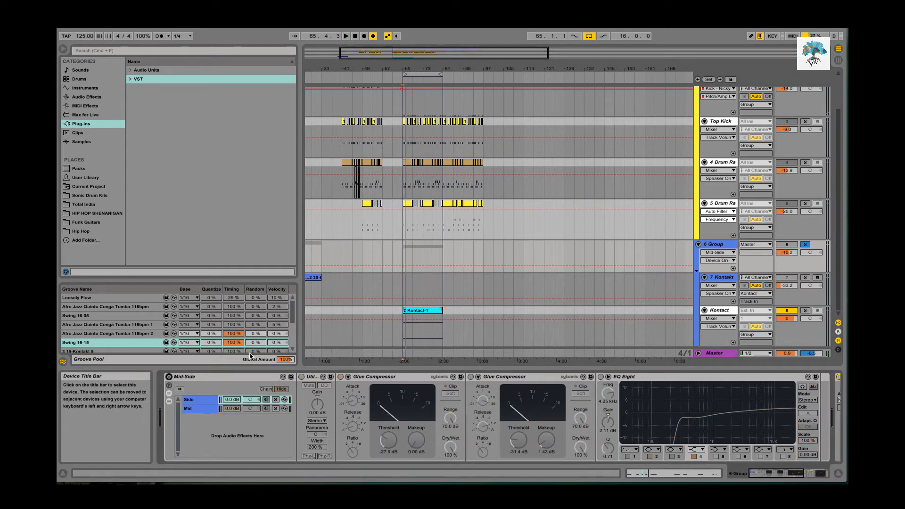
- Examine the recorded Kontact-1 clip, the source Kontakt 5 track and the Kontact track's devices, and return to the group's rack
left_click(423, 312)
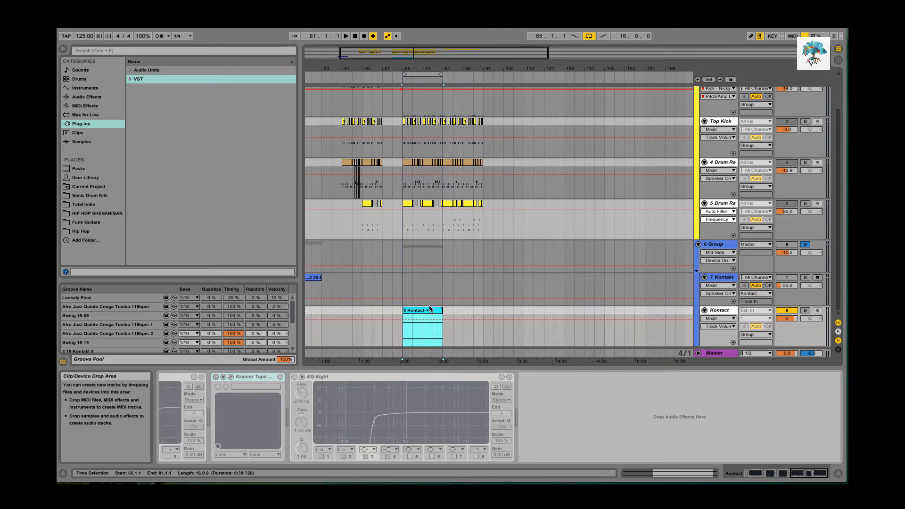
left_click(430, 310)
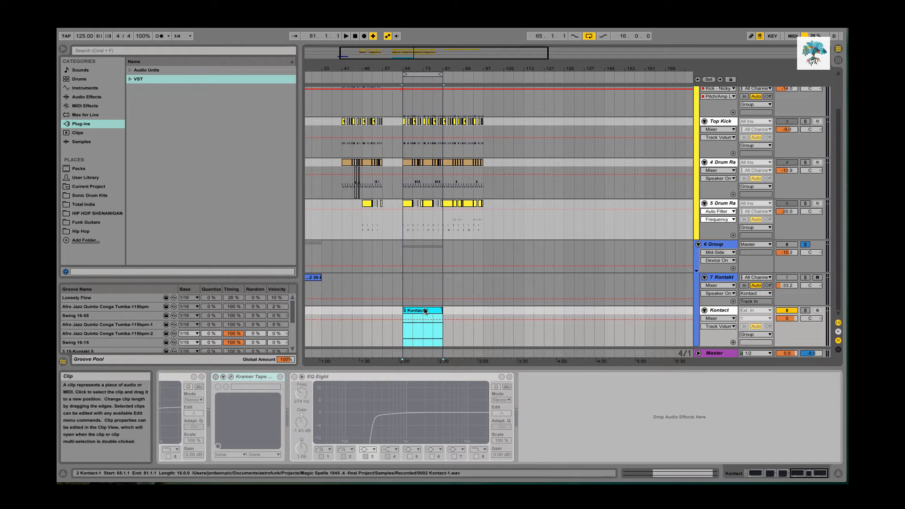
left_click(725, 279)
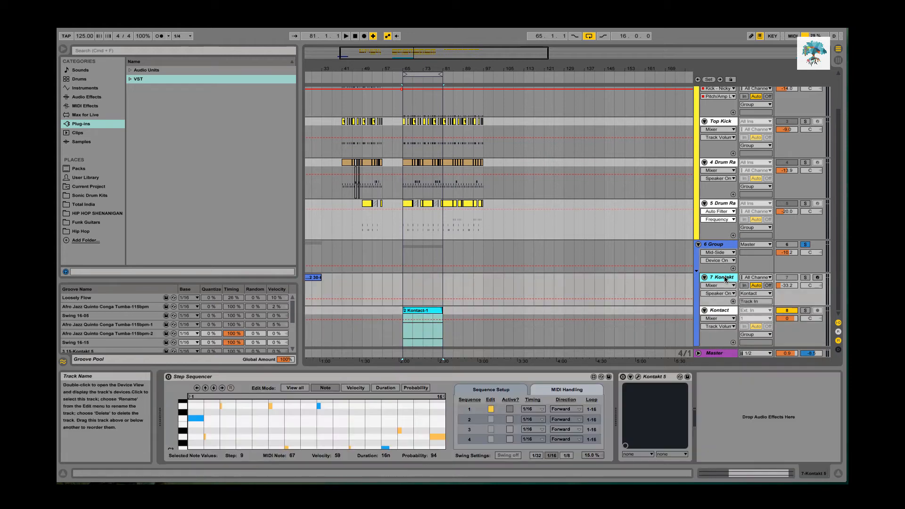
left_click(638, 378)
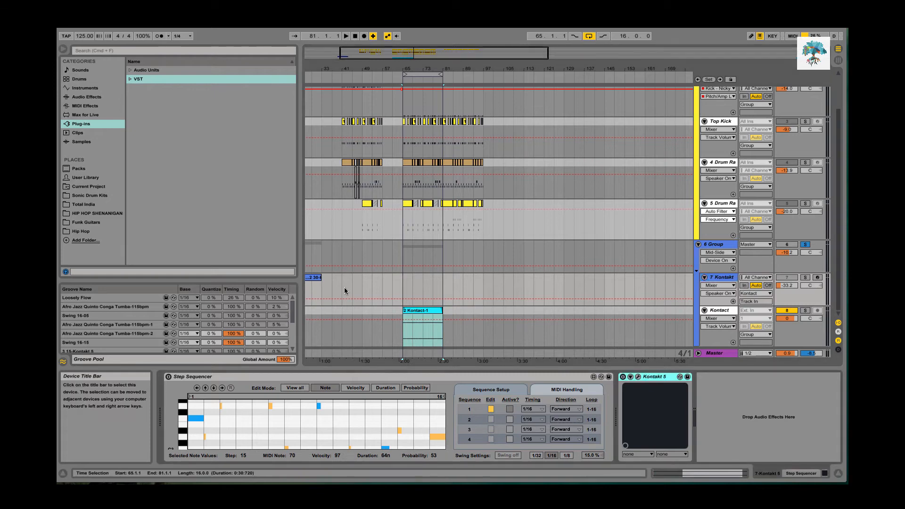
scroll(407, 292, "right", 2)
left_click(720, 310)
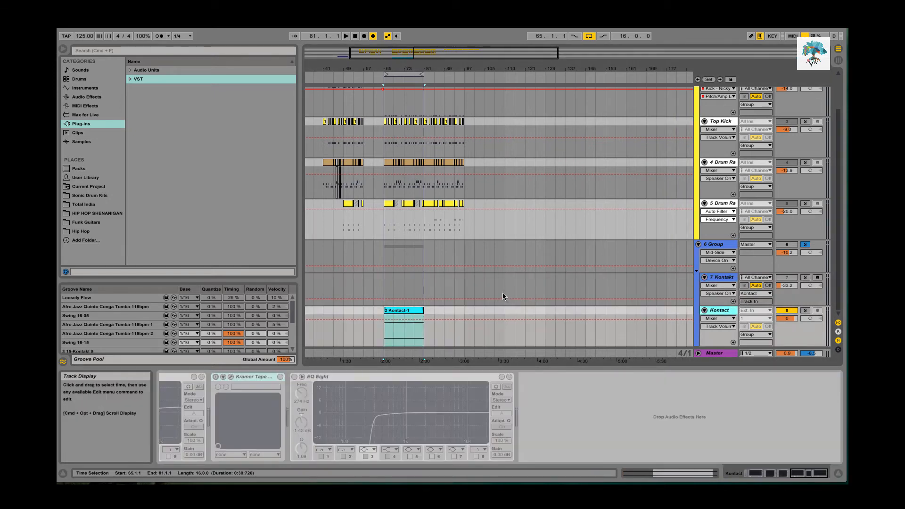
scroll(503, 293, "left", 2)
left_click(657, 257)
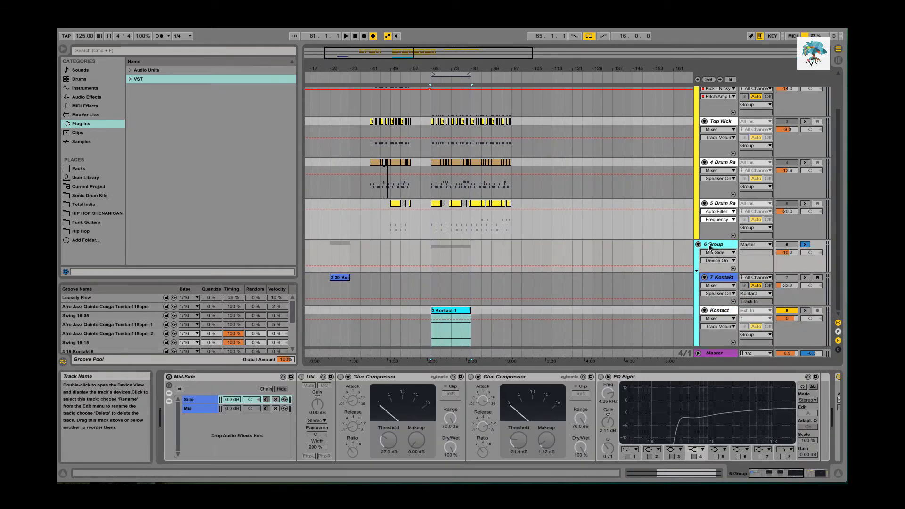
- Listen to the Kontakt group with its Mid-Side rack bypassed, and check the effects on the Kontact track
key("space")
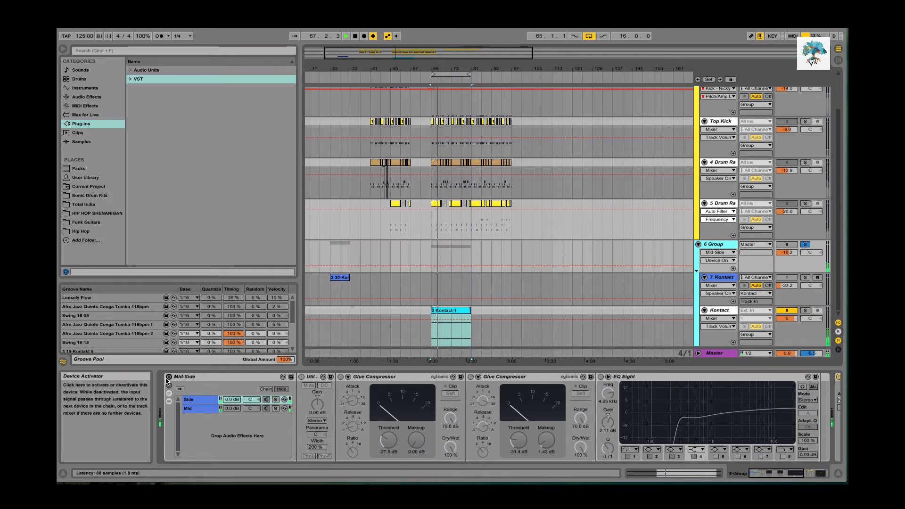
key("space")
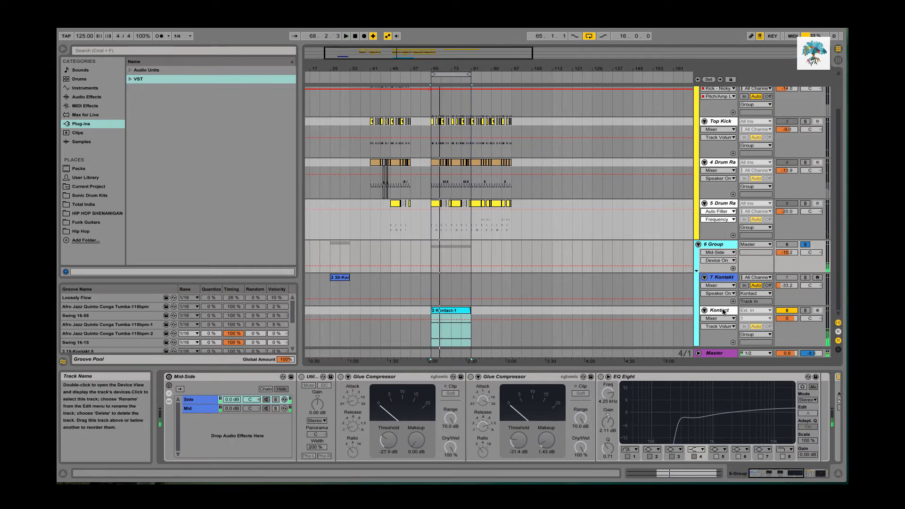
left_click(671, 332)
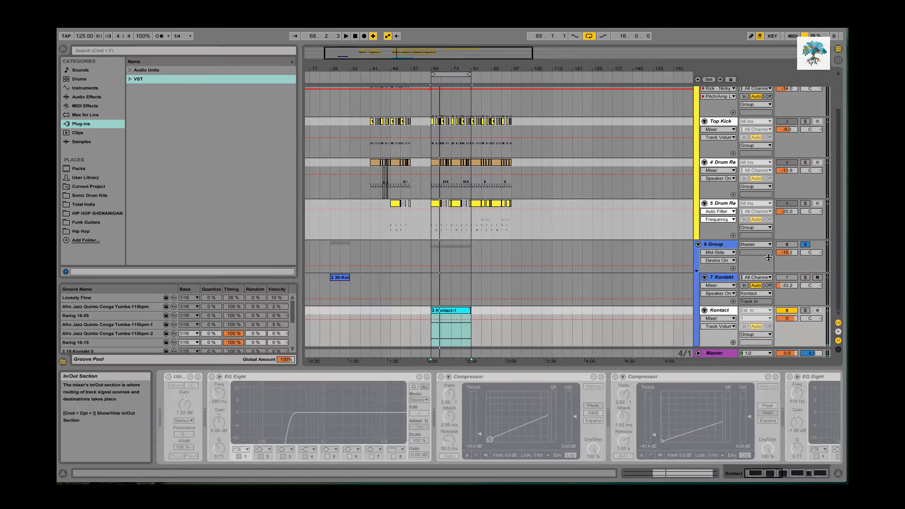
left_click(715, 268)
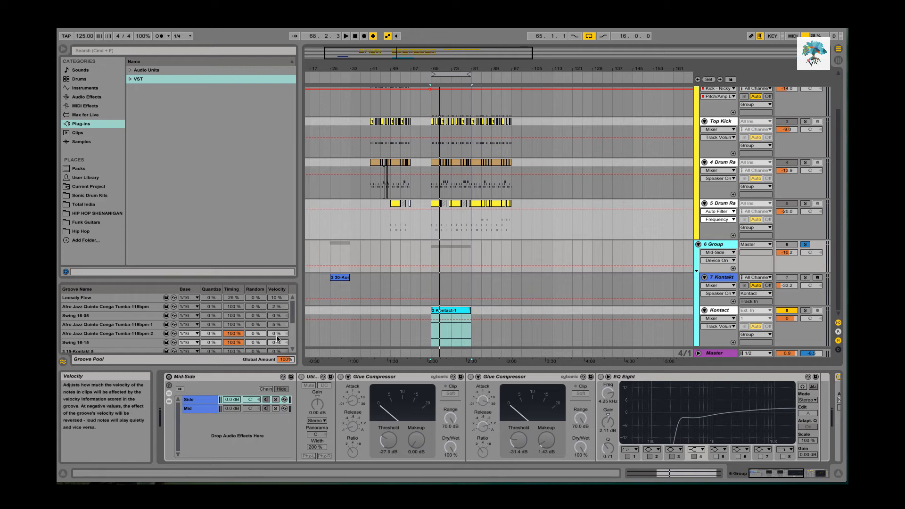
- Re-enable the Kontakt group's Mid-Side rack during playback and solo its Side chain to hear it alone
key("space")
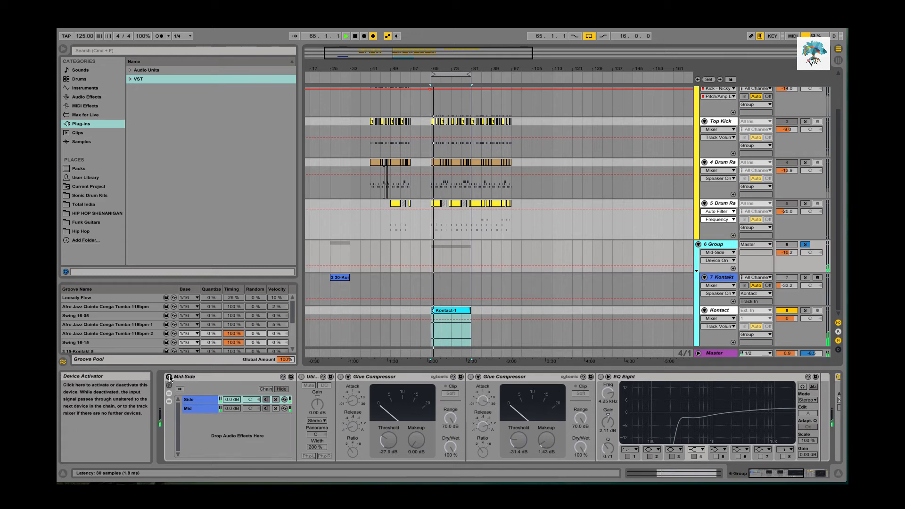
left_click(169, 378)
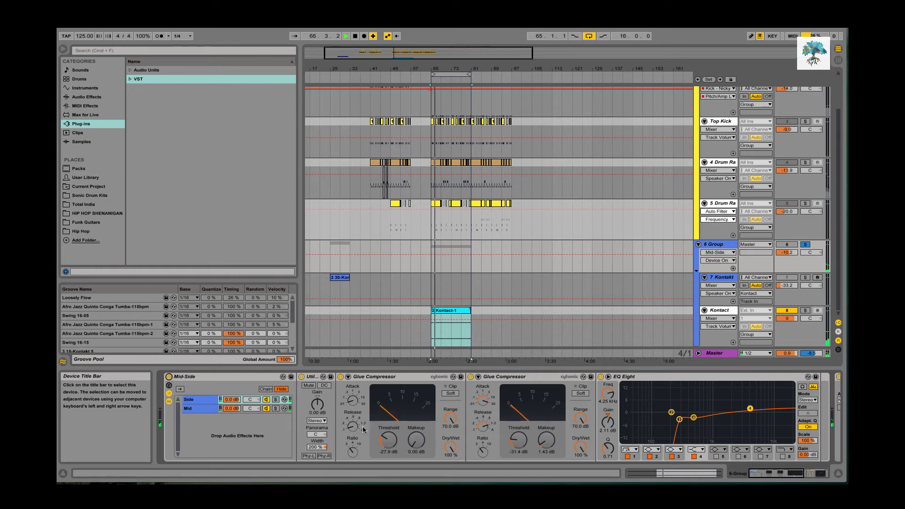
left_click(276, 400)
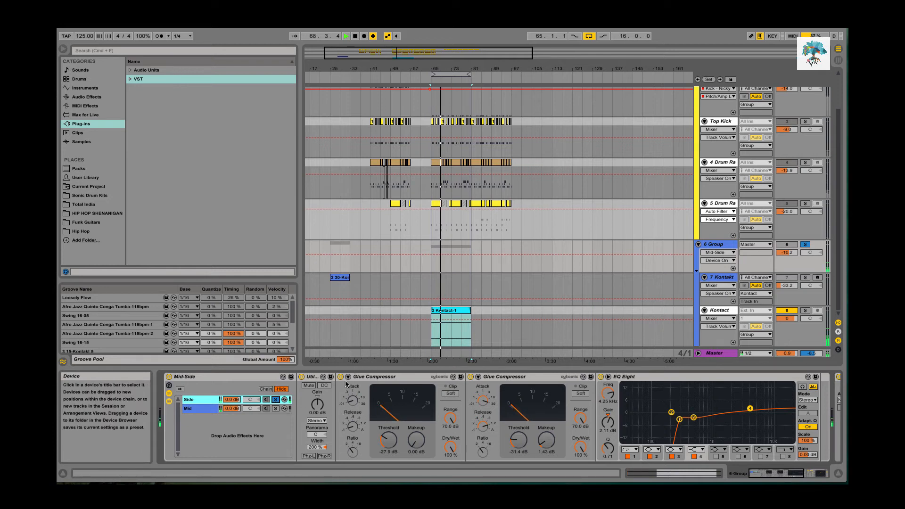
key("space")
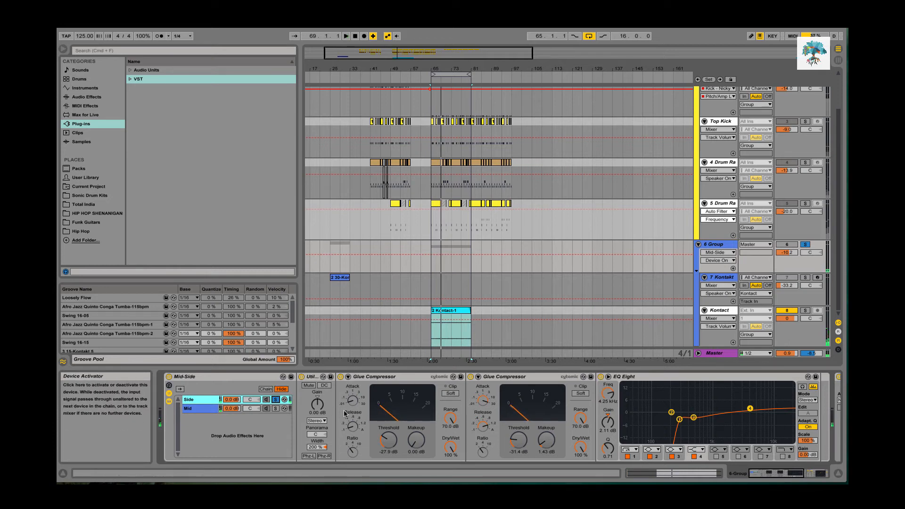
- Look at the Kontakt group's Mid chain, and examine the Side chain's devices and EQ Eight curve
left_click(202, 412)
left_click(202, 399)
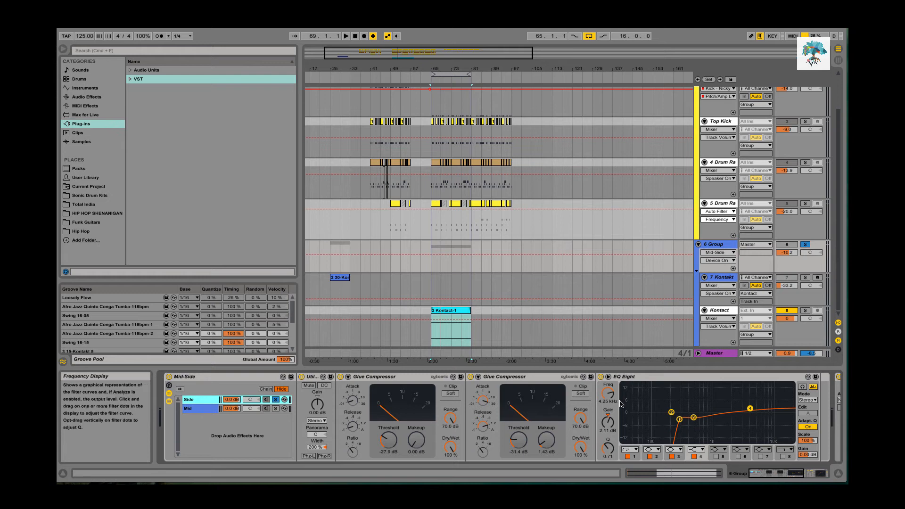
left_click(642, 417)
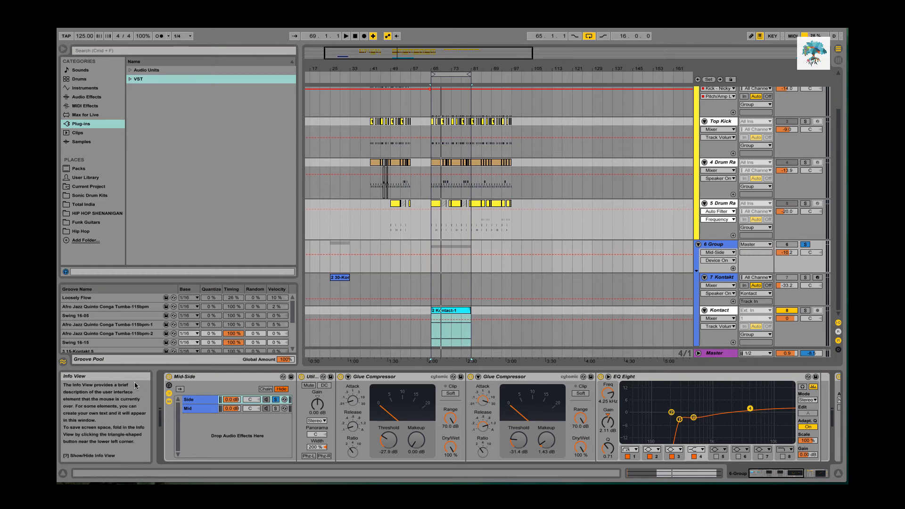
- Compare the Kontakt group's bypassed sound with its soloed Side chain, viewing the Compressor that follows the rack
left_click(169, 377)
key("space")
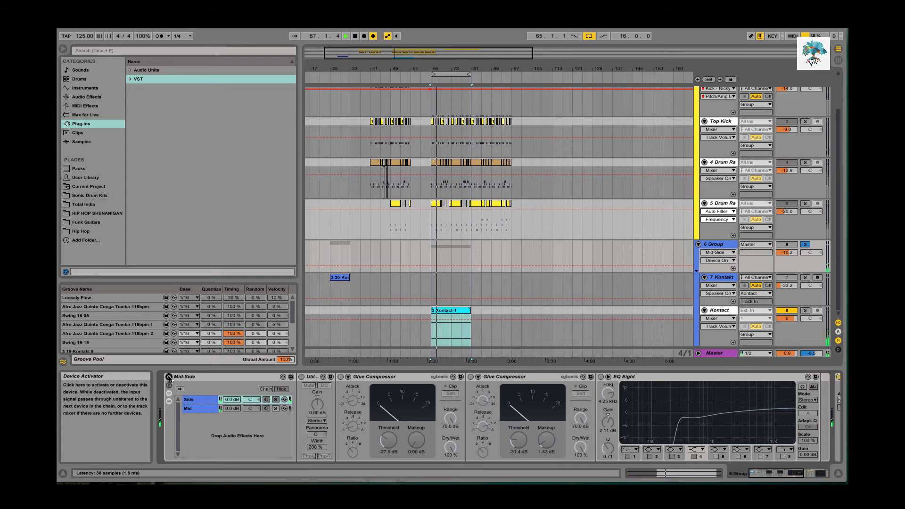
scroll(373, 399, "right", 6)
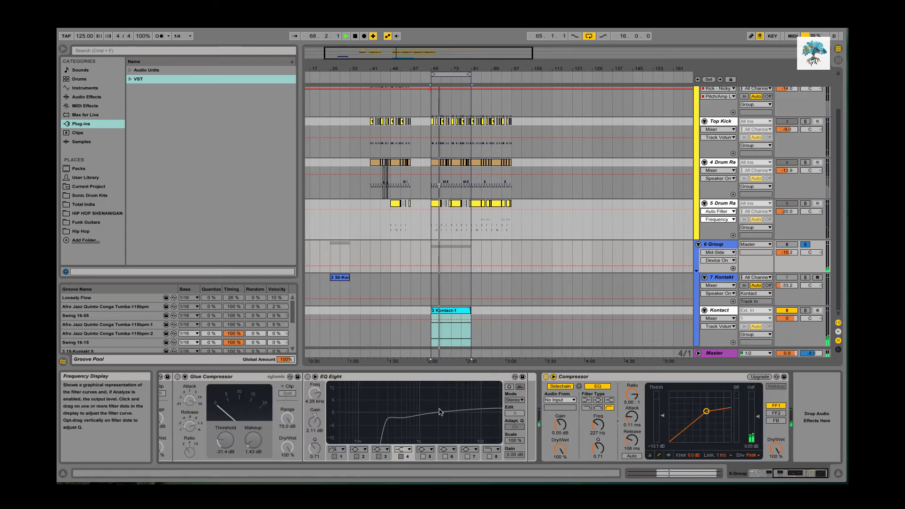
scroll(372, 399, "left", 6)
left_click(169, 377)
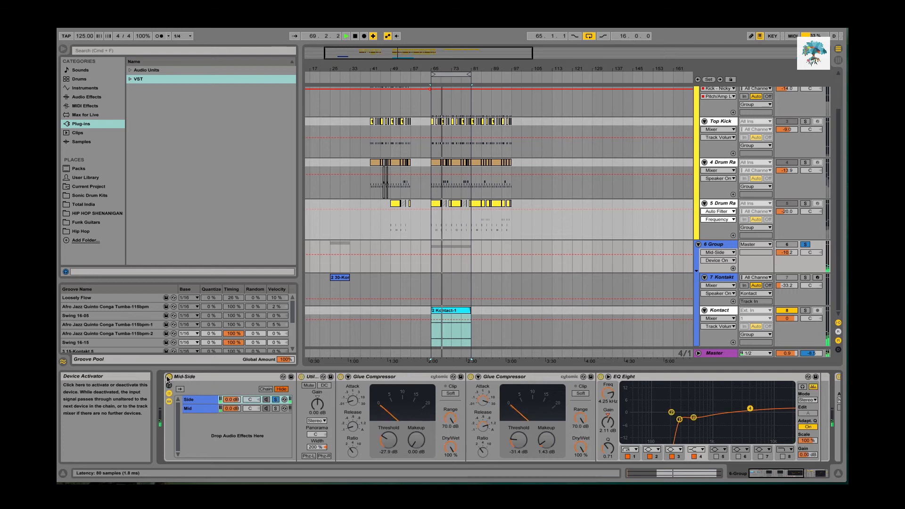
- Unsolo the Side chain and replay the Kontakt group from bar 65, bypassing its Mid-Side rack during playback
left_click(191, 401)
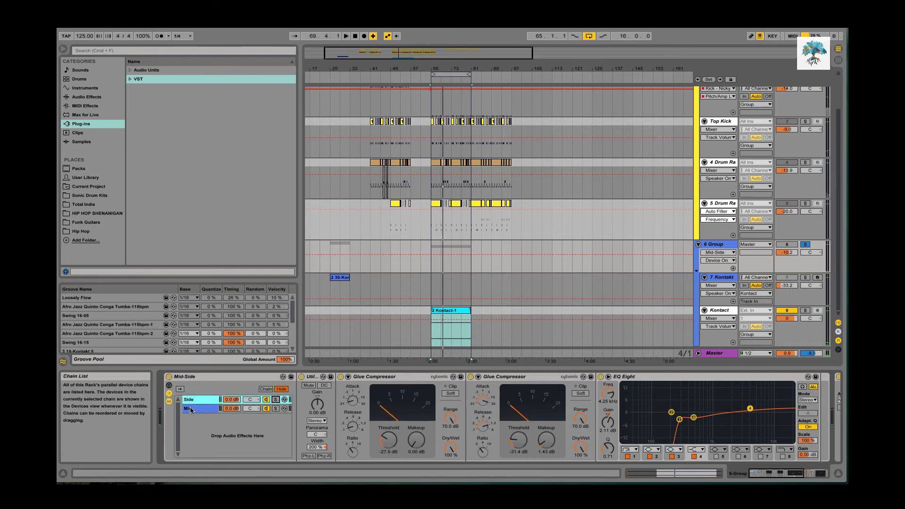
key("space")
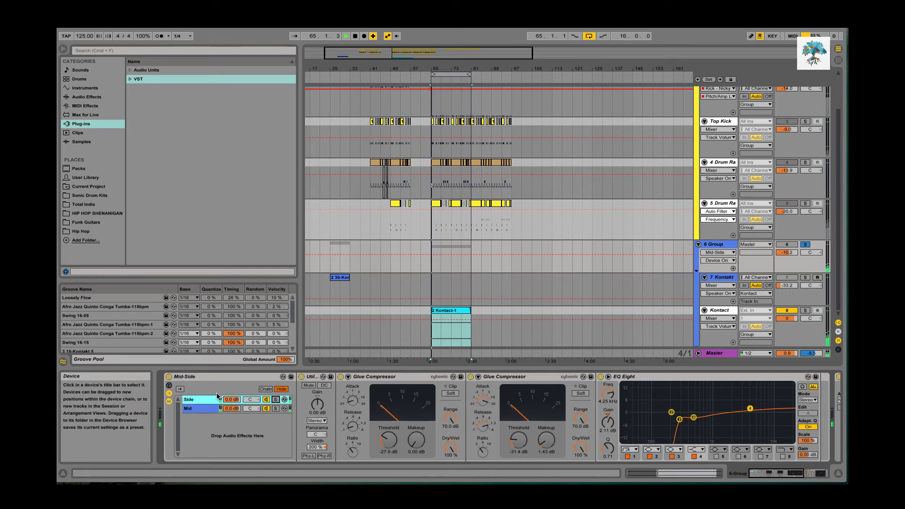
left_click(168, 378)
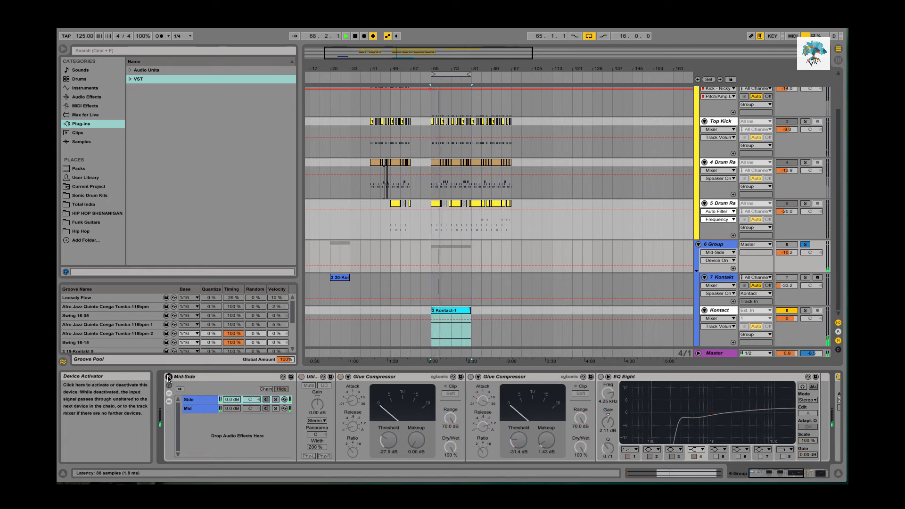
- Re-enable the Kontakt group's Mid-Side rack during playback and stop the playback
left_click(169, 377)
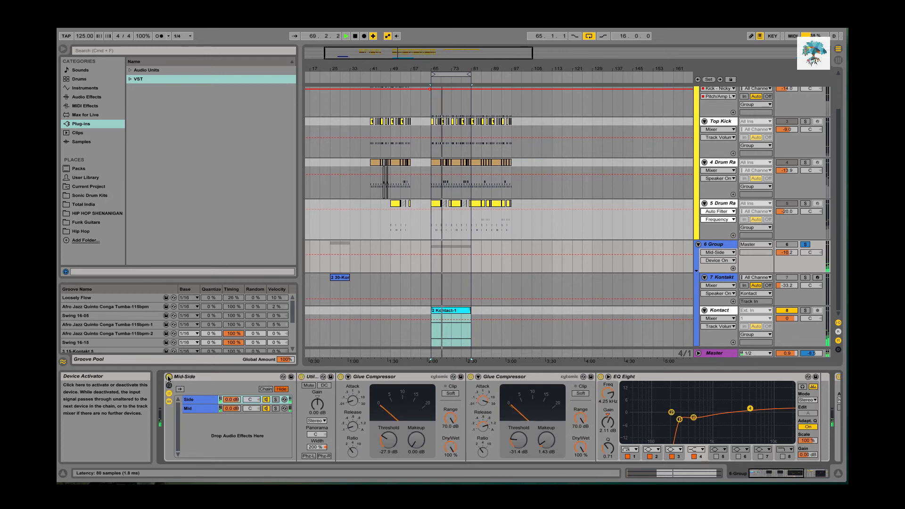
key("space")
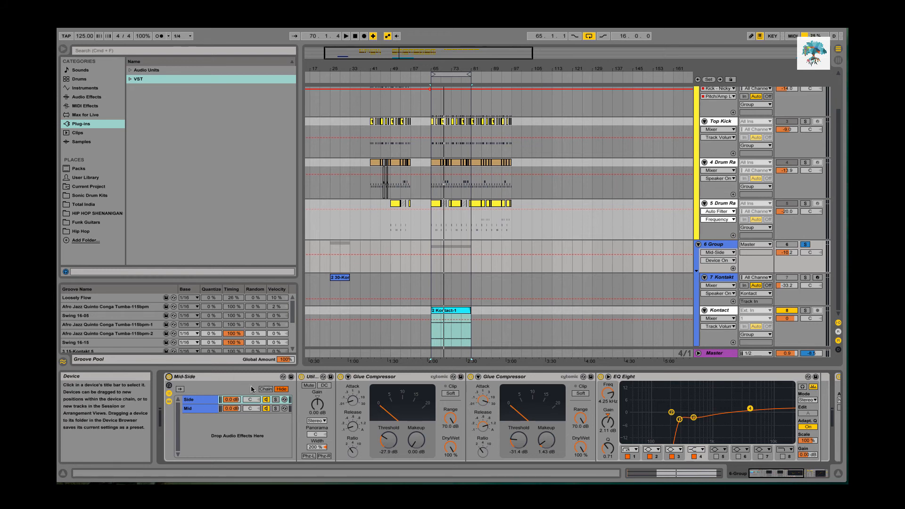
- Compare the Kontakt group's Mid and Side chains, examining the Utility width, the second Glue Compressor's makeup and the EQ Eight curves
left_click(197, 409)
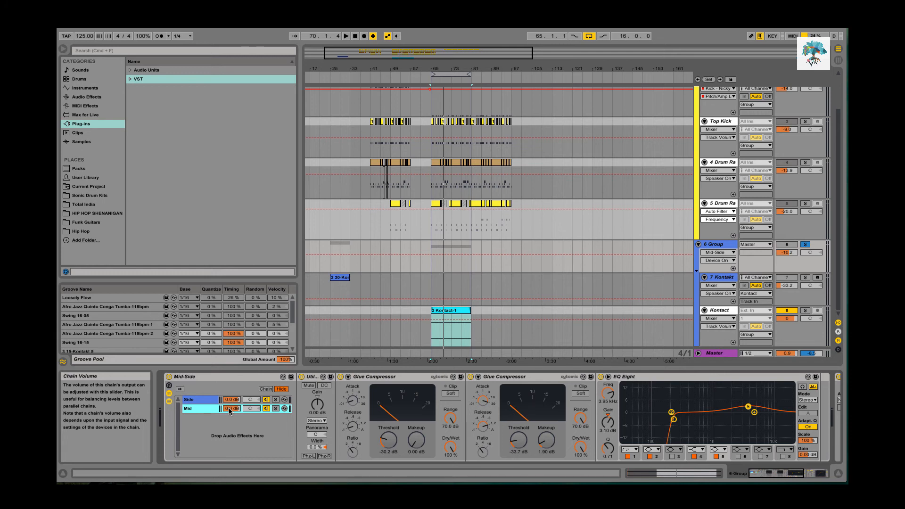
left_click(204, 400)
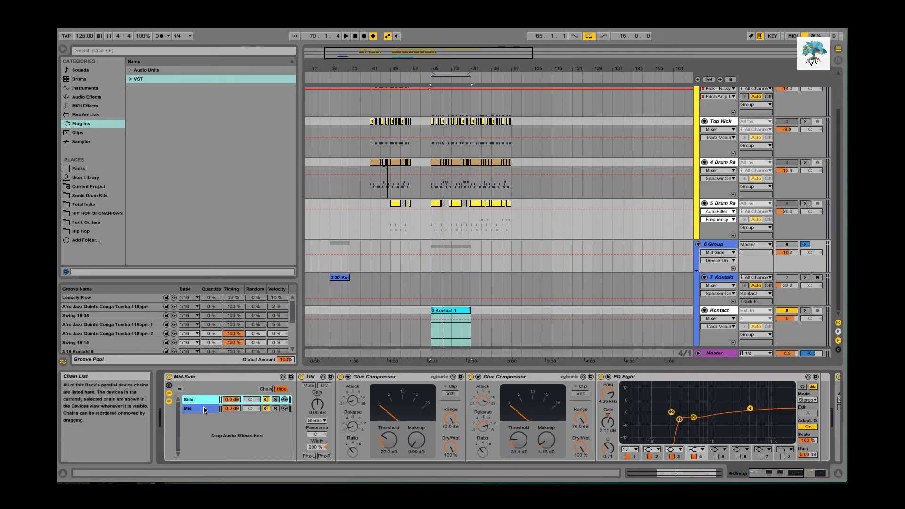
left_click(316, 378)
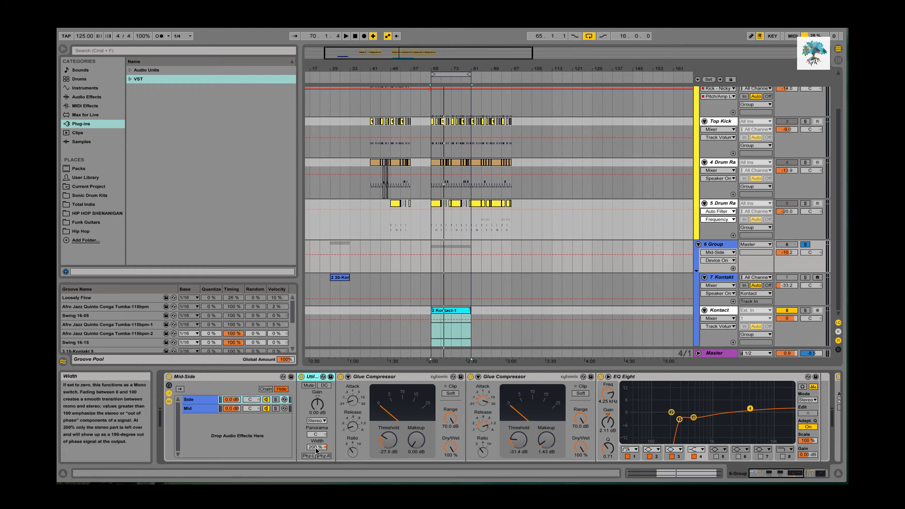
left_click(195, 409)
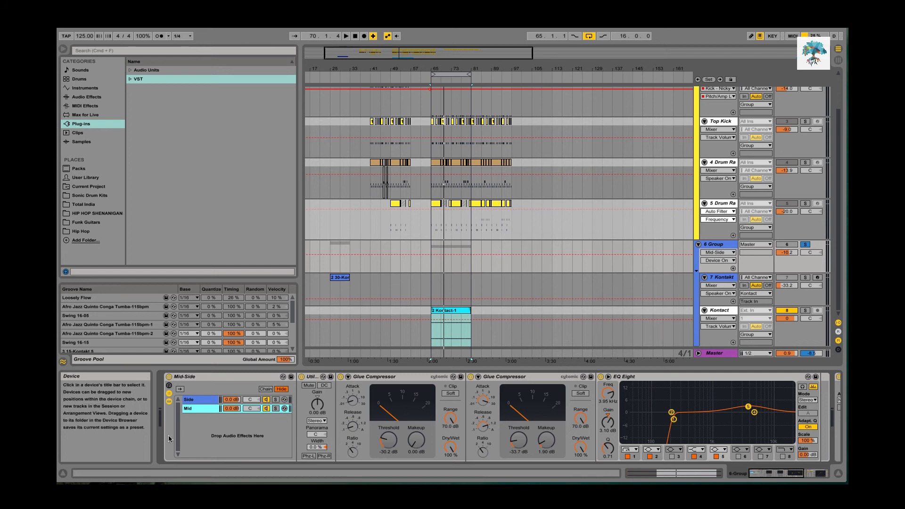
left_click(194, 401)
left_click(191, 409)
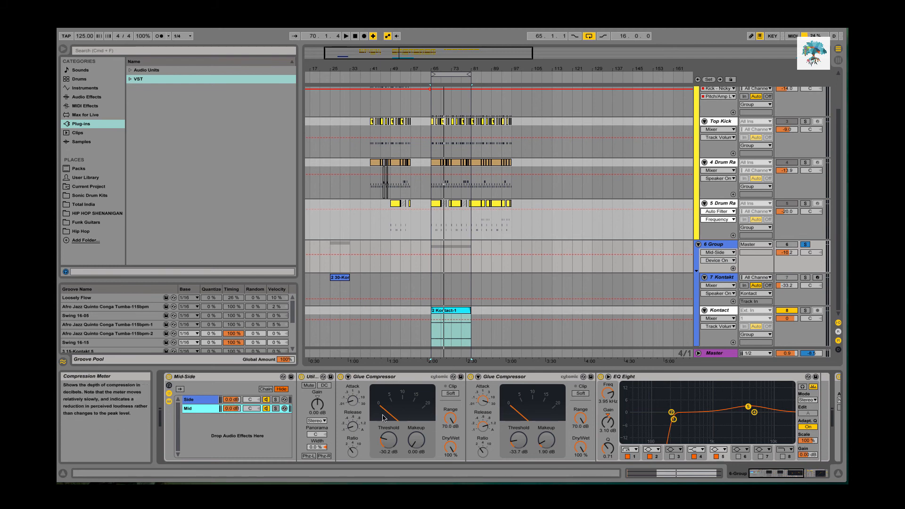
left_click(547, 444)
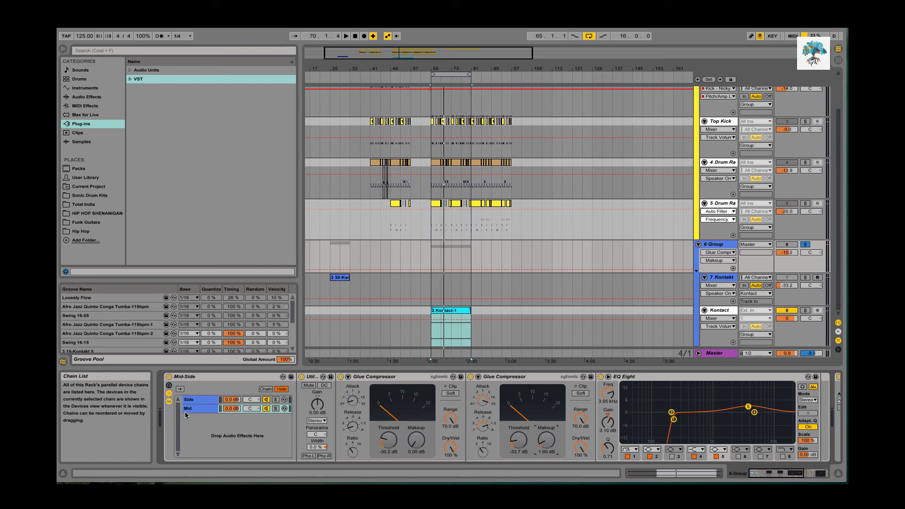
left_click(660, 22)
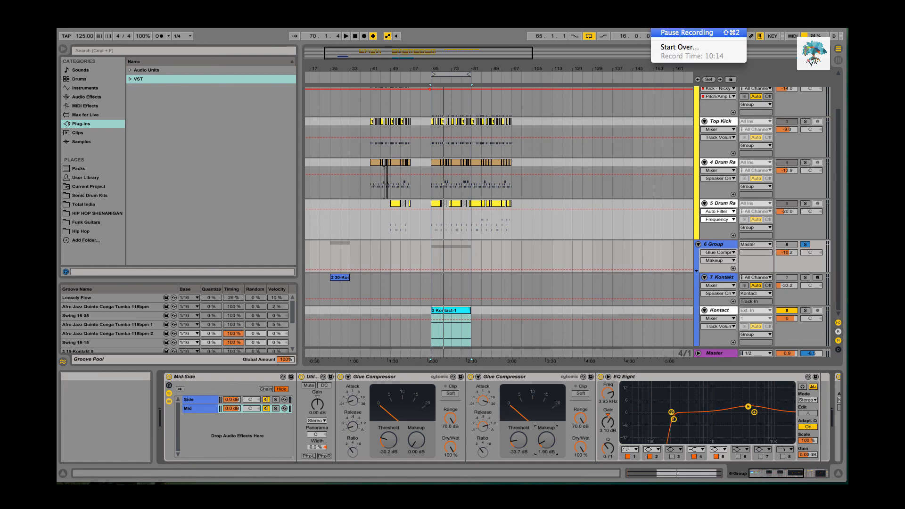